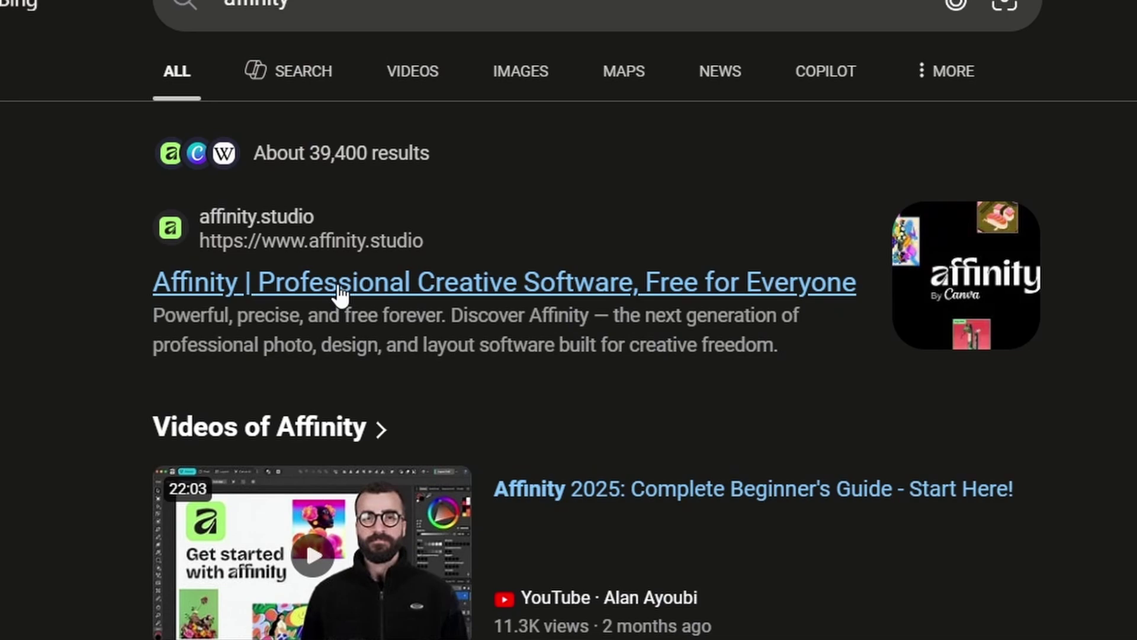
- Open the official Affinity website from the search results
left_click(341, 293)
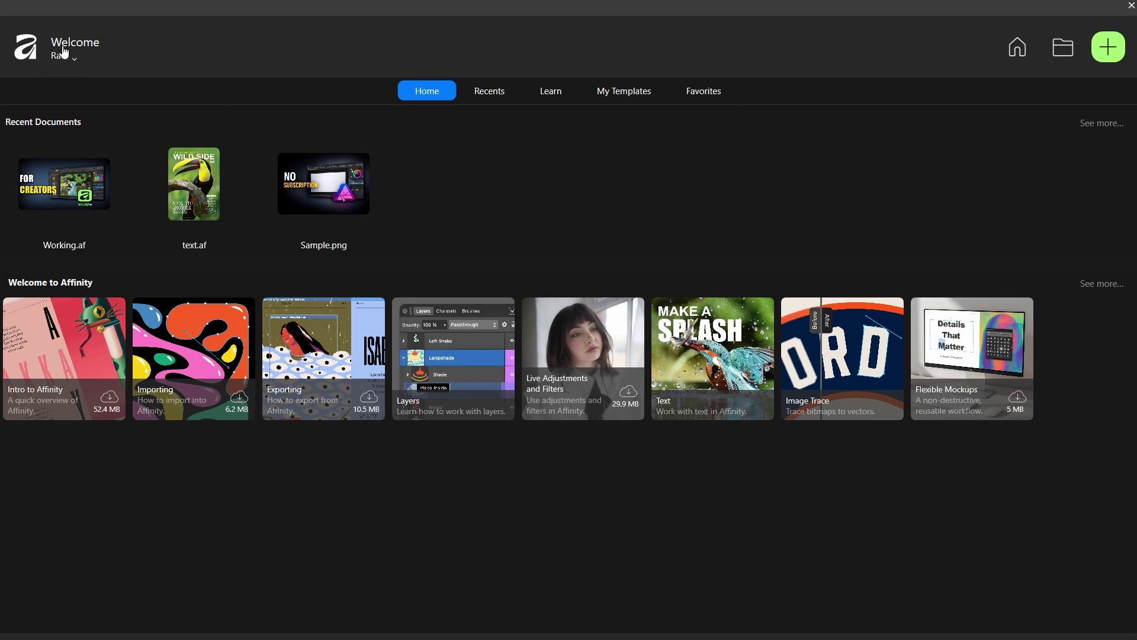
- Create a new 1280 × 720 px, 300 DPI, RGB/8 document with a transparent background
left_click(1108, 50)
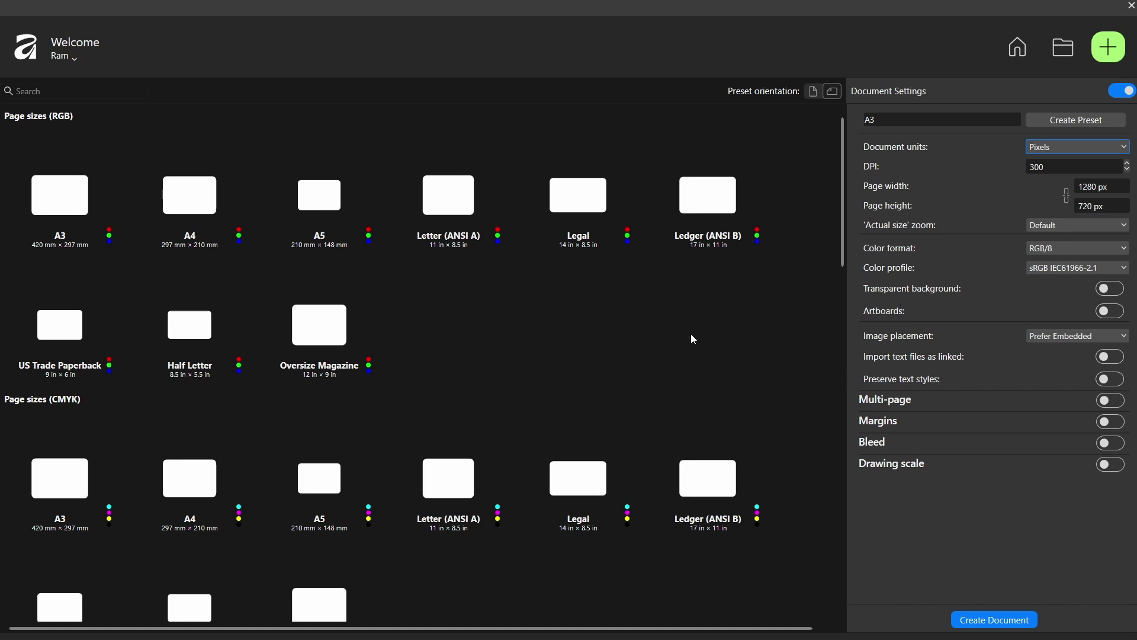
left_click(1106, 289)
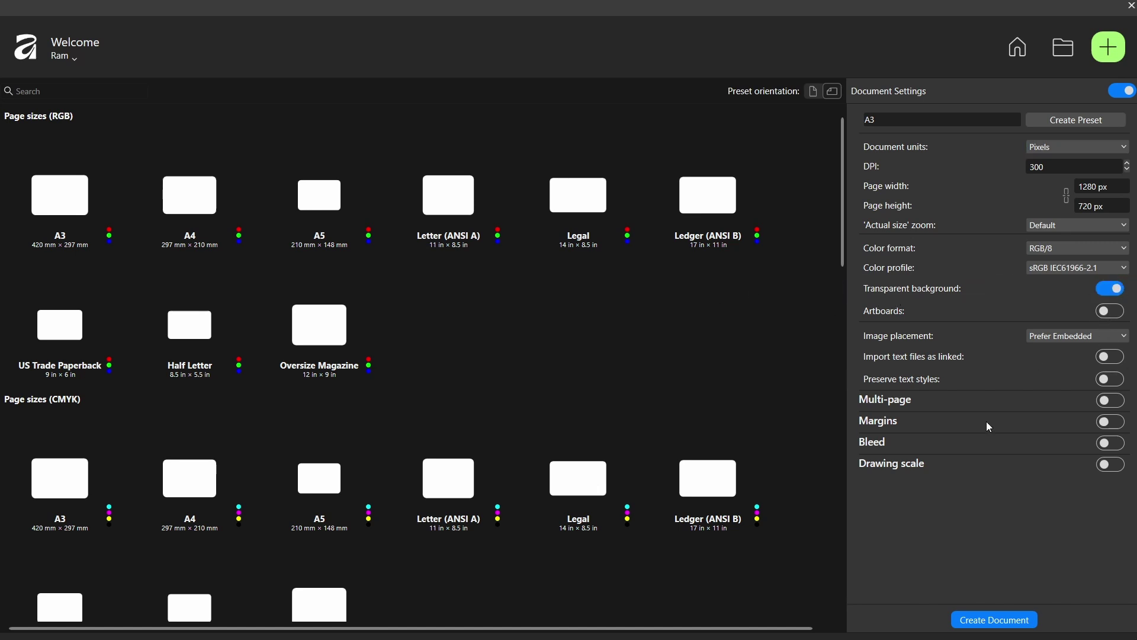
left_click(1000, 626)
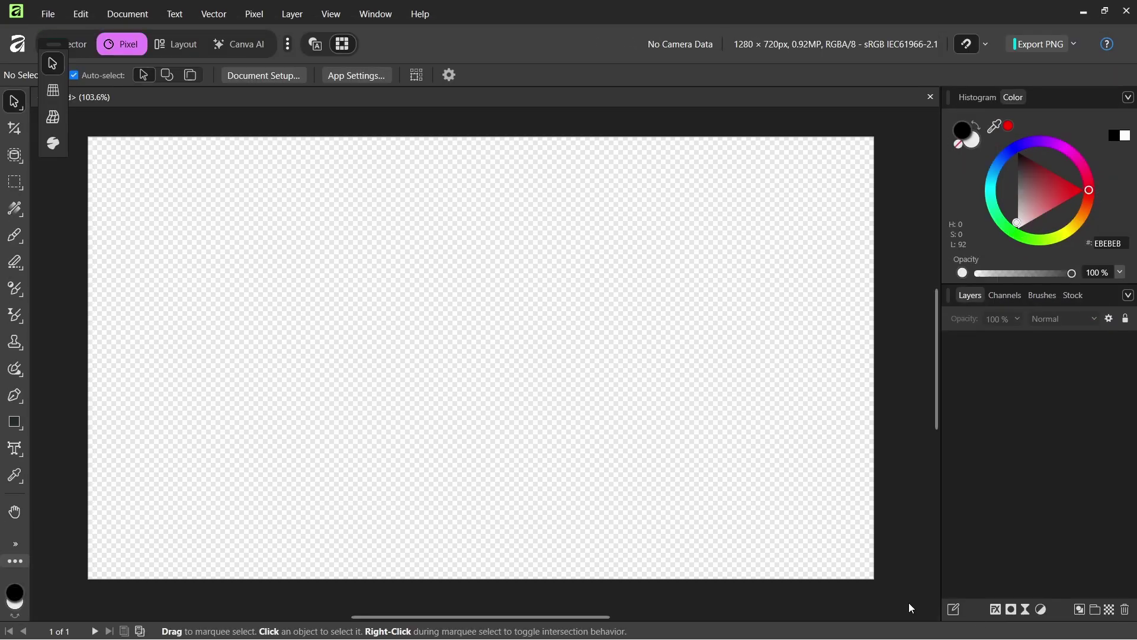
- Look through the Vector, Pixel, Canva AI and Layout workspaces to compare their tool sets
left_click(74, 45)
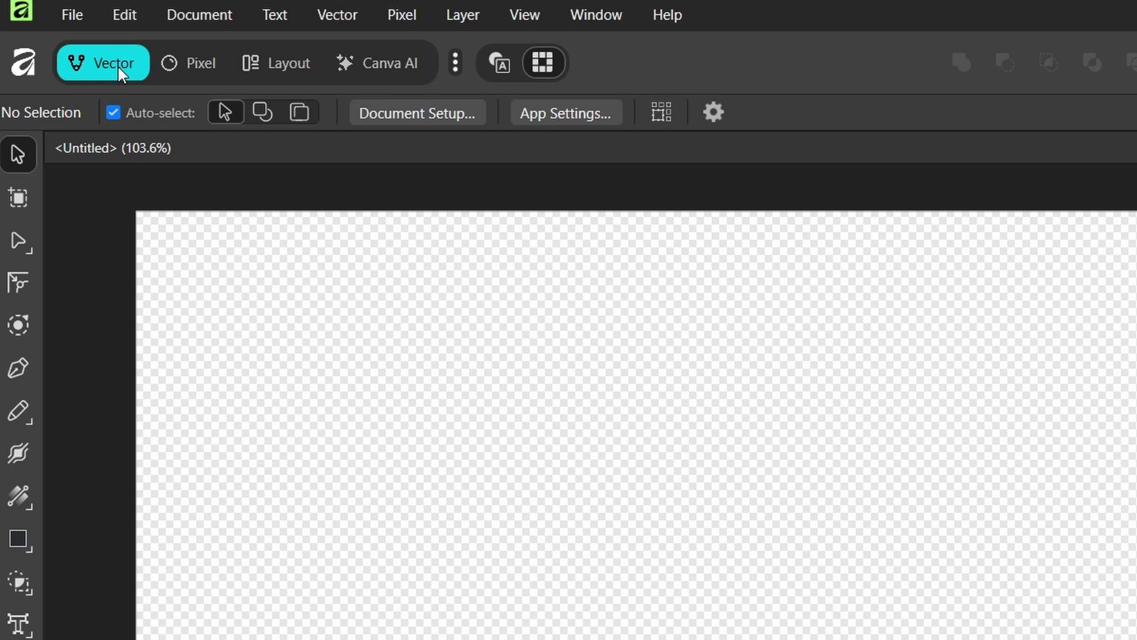
left_click(168, 69)
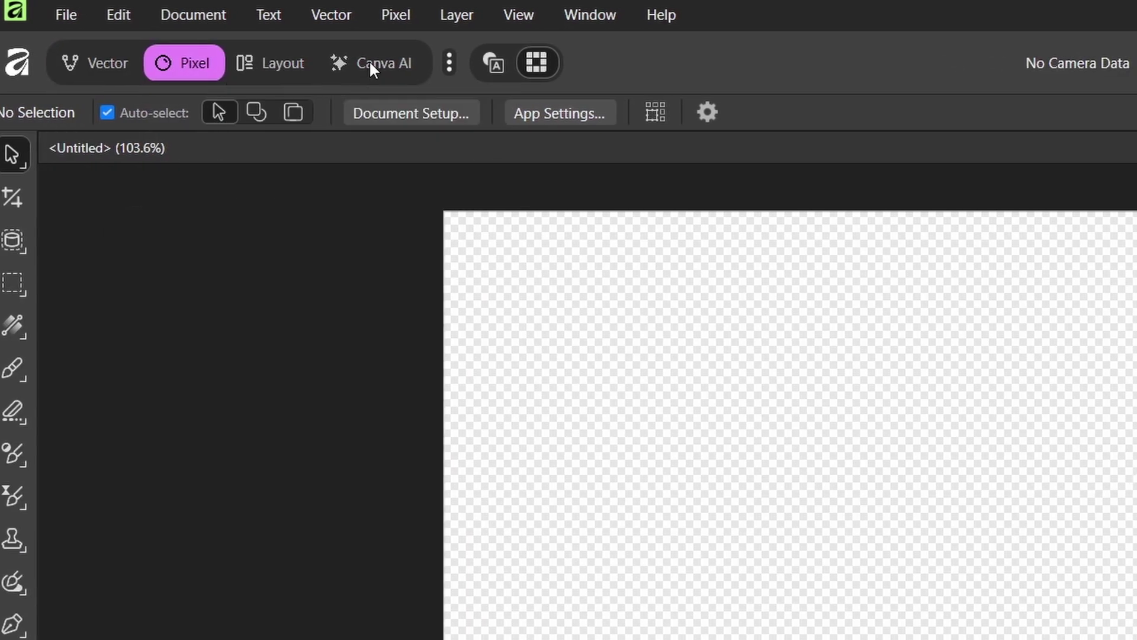
left_click(370, 63)
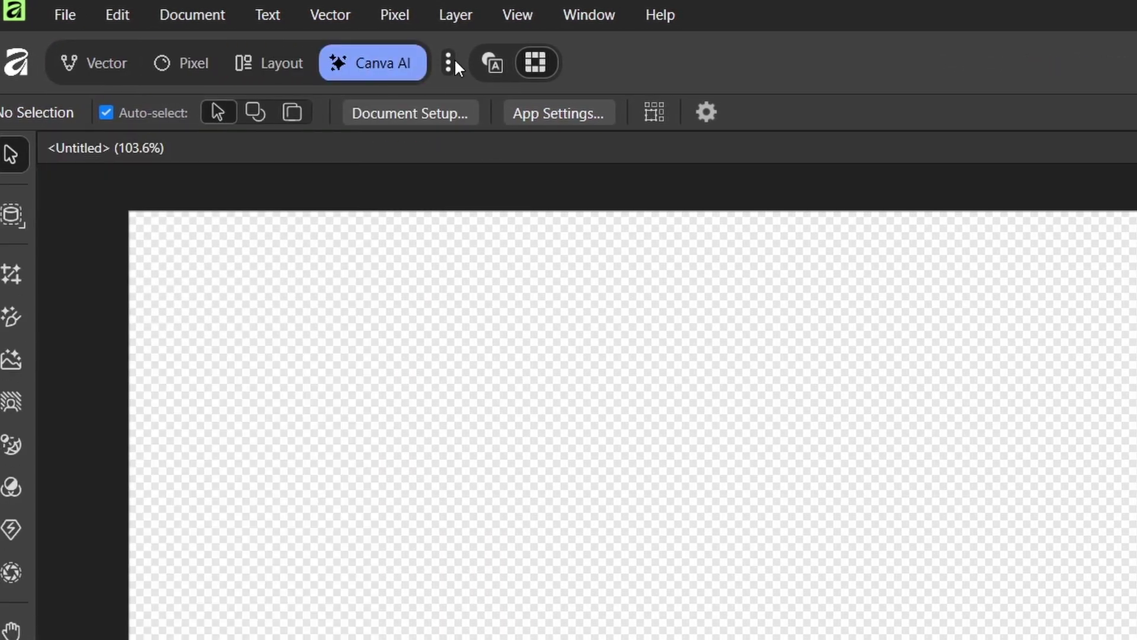
key("ctrl+2")
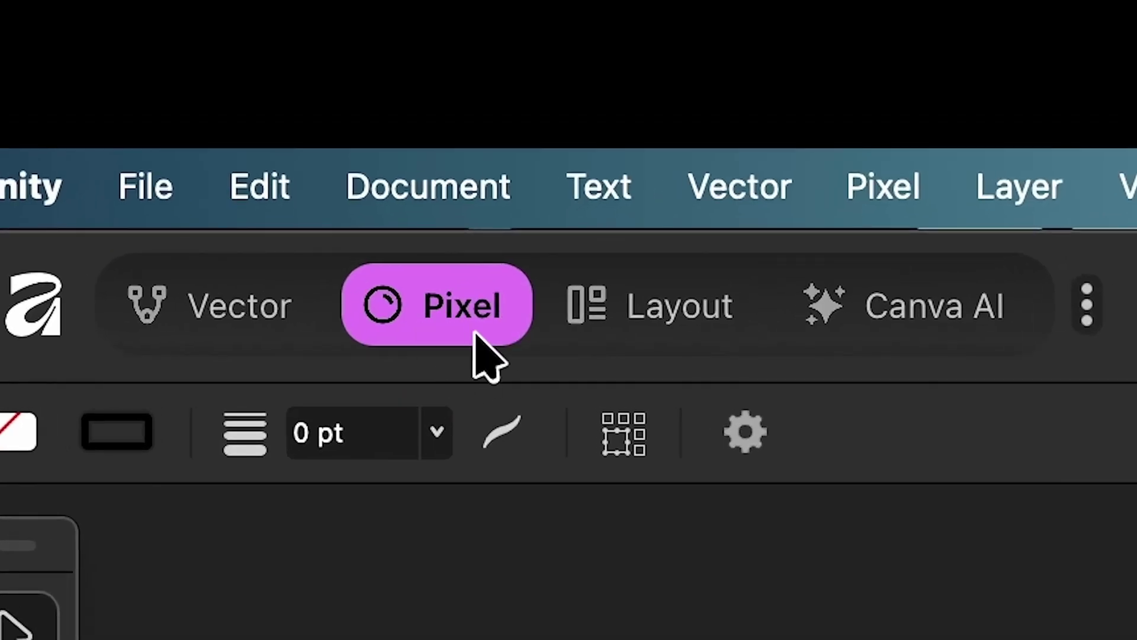
left_click(640, 309)
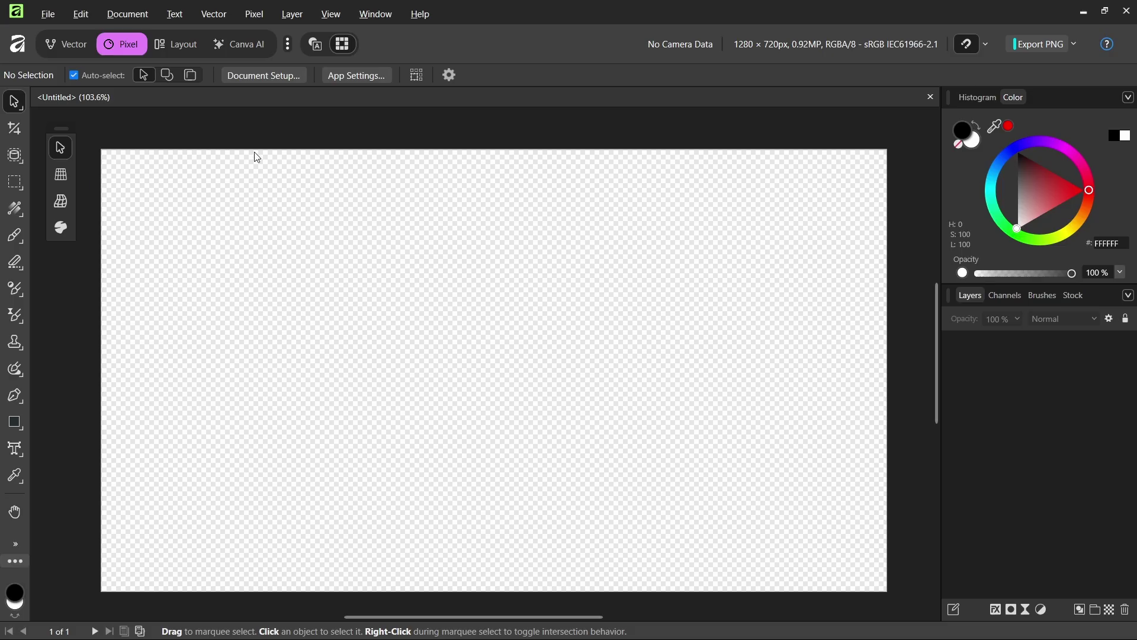
- Open the Working file from the Desktop folder as a separate reference document and return to the blank document
key("alt+Tab")
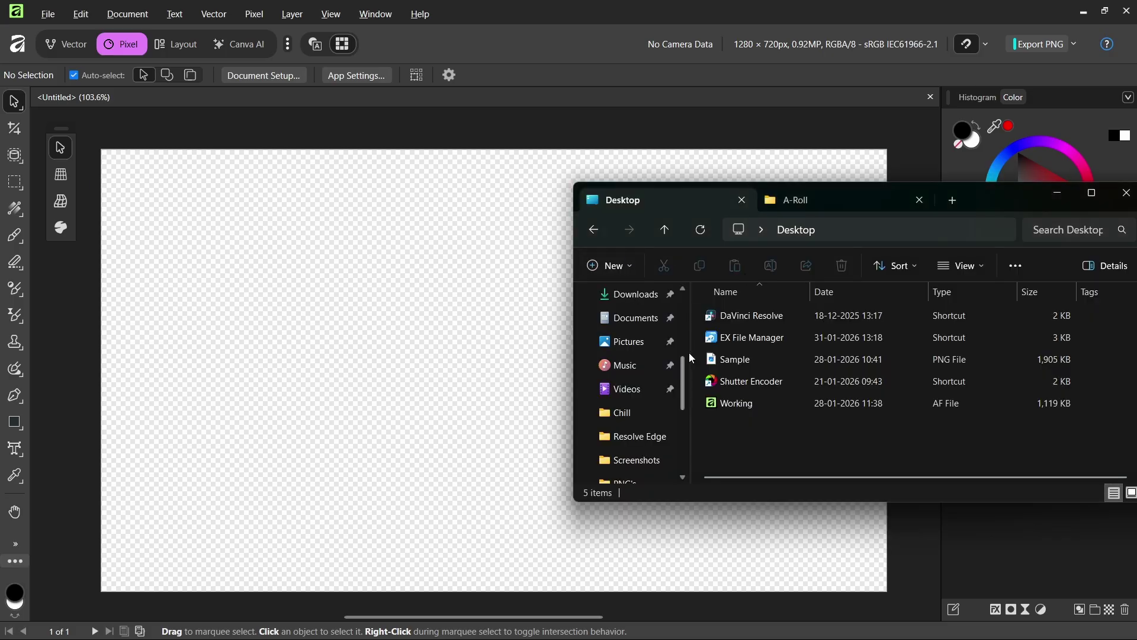
left_click_drag(737, 403, 708, 112)
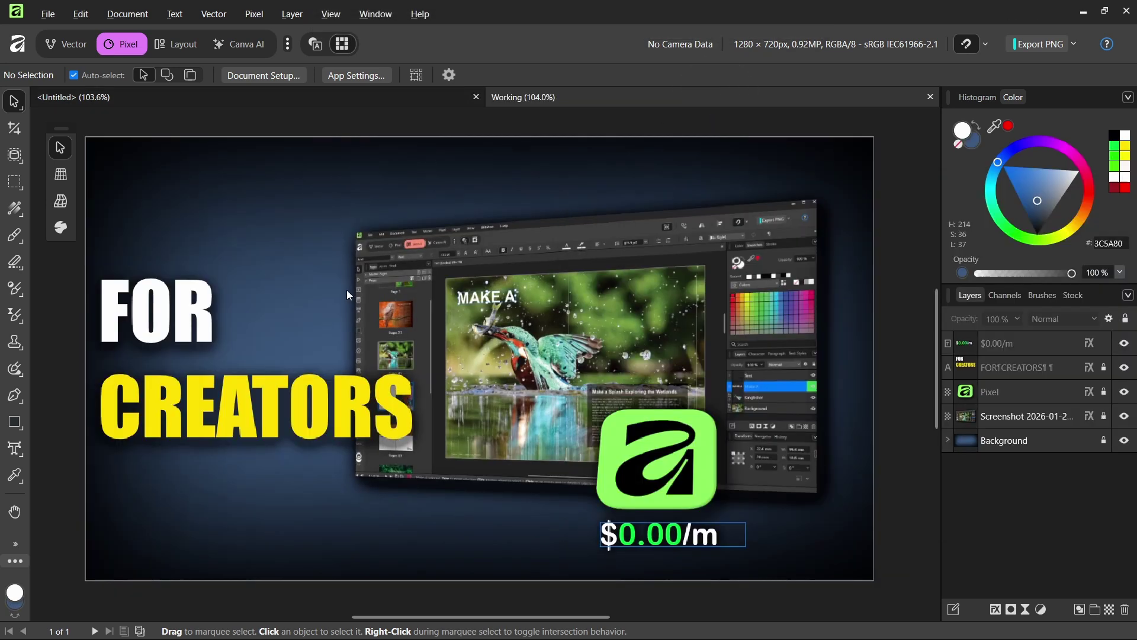
left_click(268, 98)
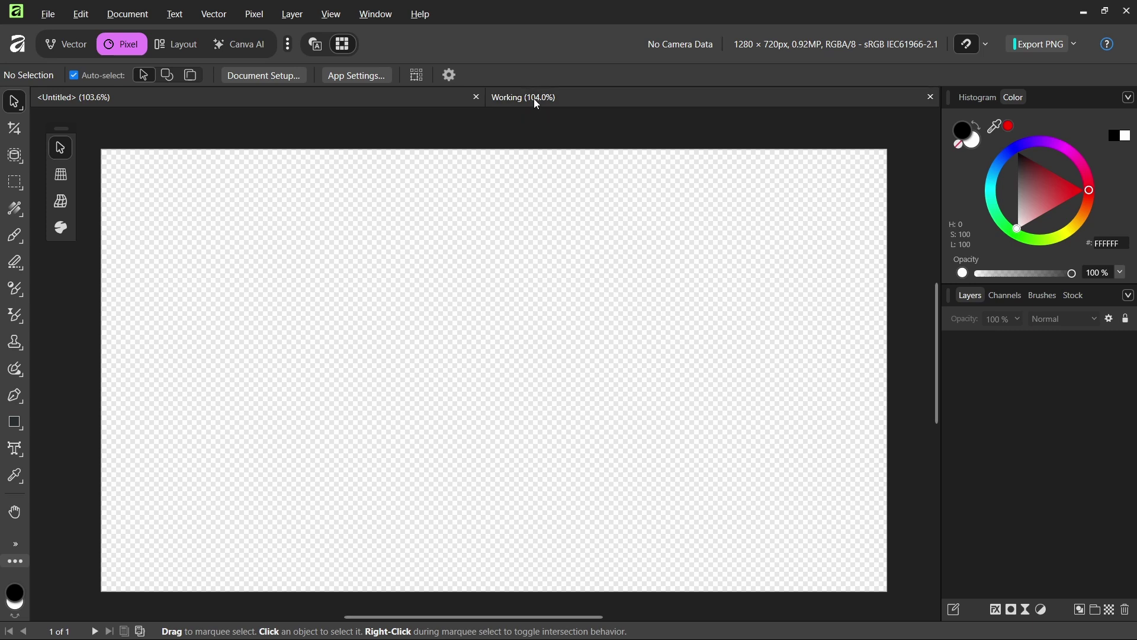
key("ctrl+Tab")
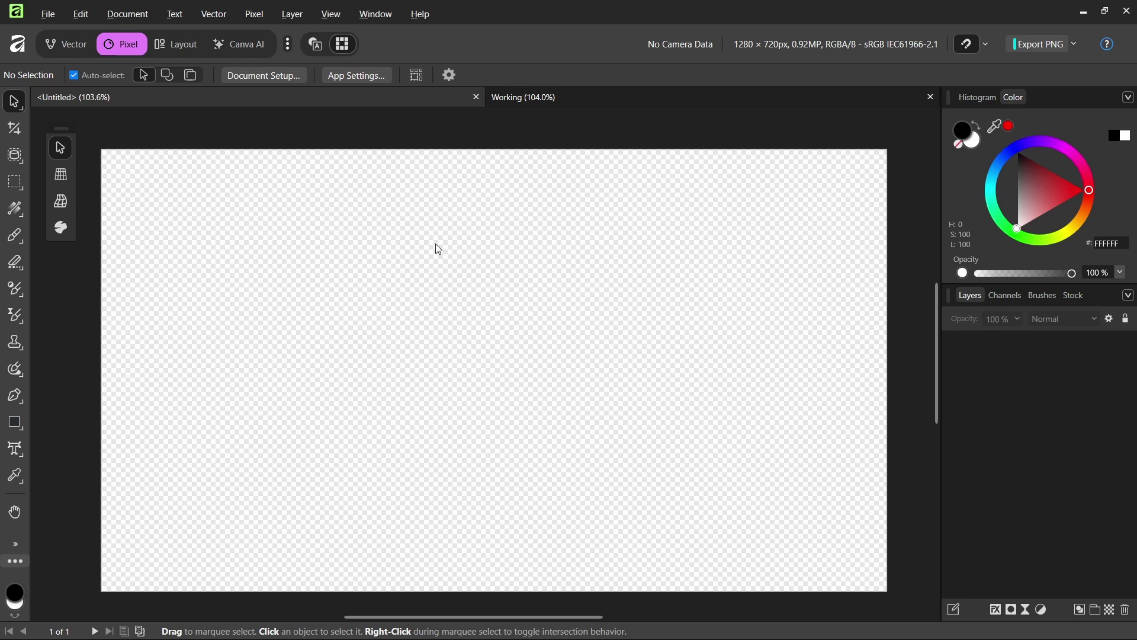
- Add a new fill layer to the blank document and set its colour to hex 16212F
left_click(249, 18)
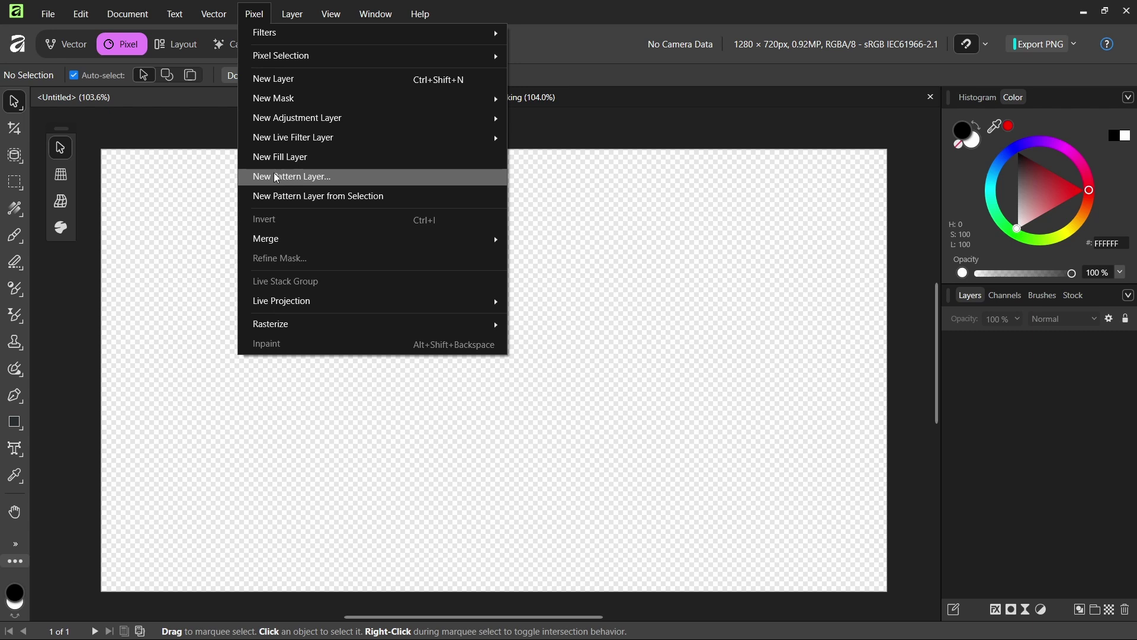
left_click(290, 157)
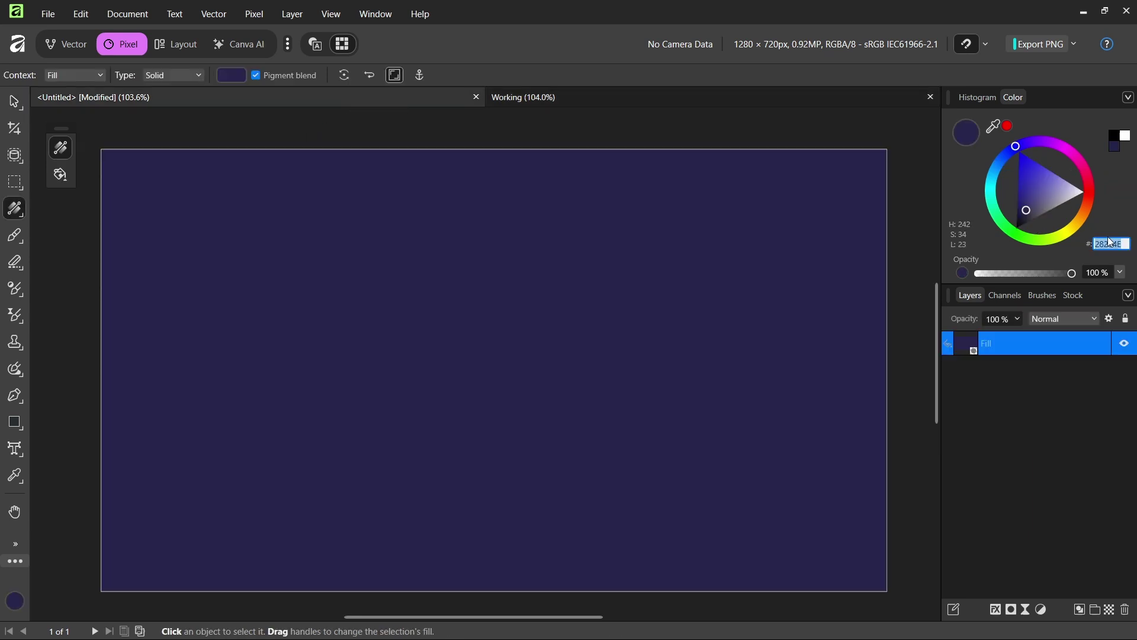
type("16212F")
key("Return")
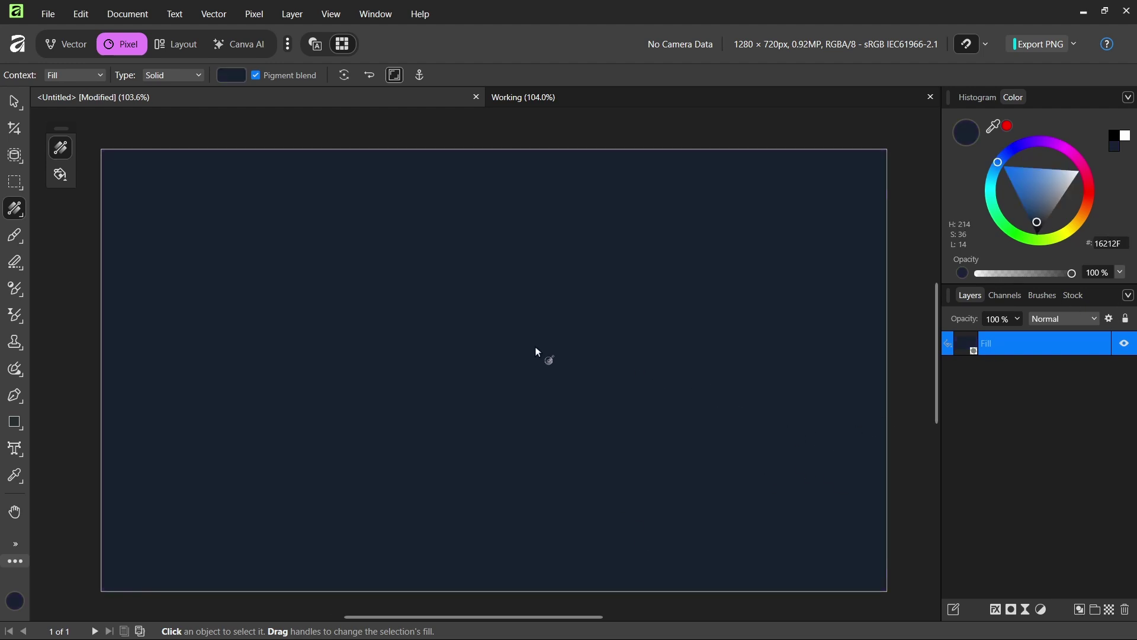
- Examine the dark-edged blue background of the Working document up close as a reference
scroll(537, 352, "down", 1)
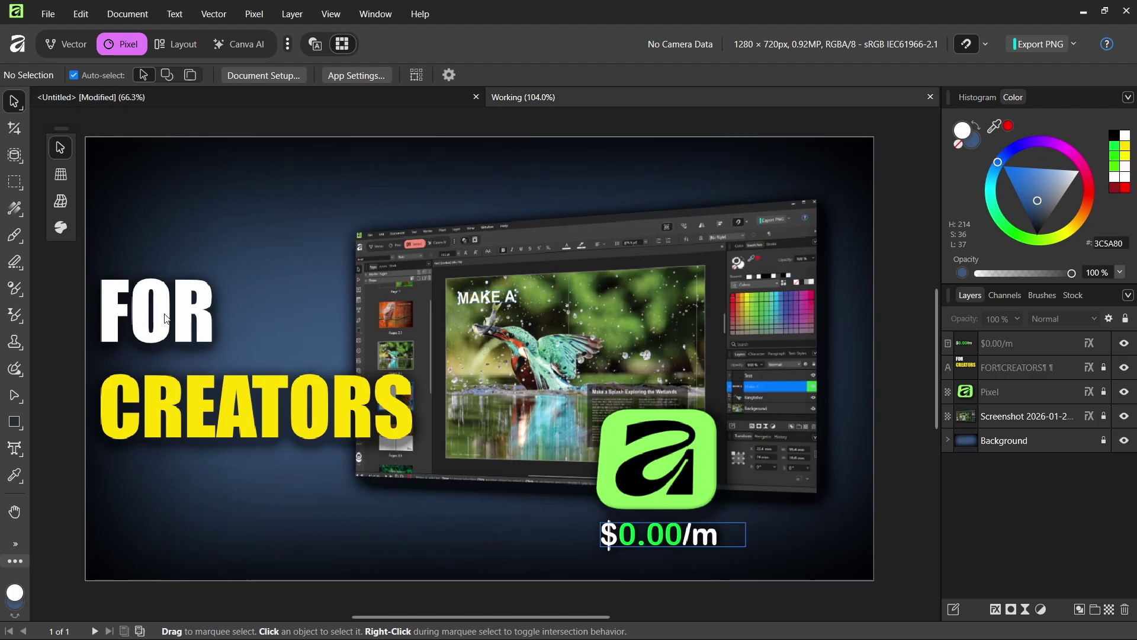
scroll(120, 175, "up", 4)
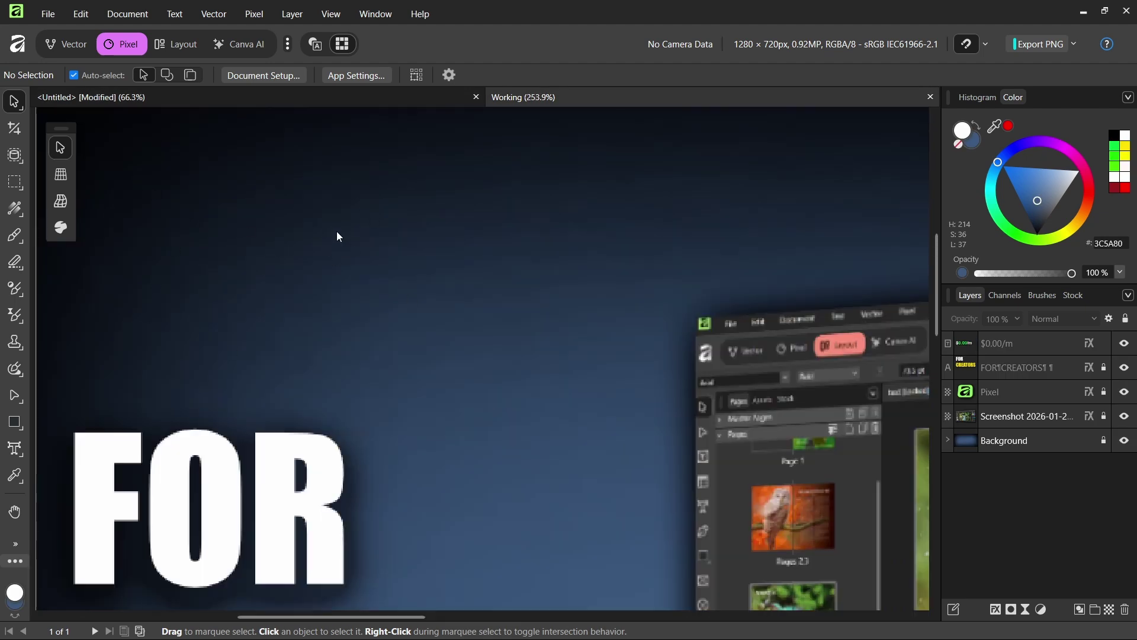
scroll(307, 285, "down", 3)
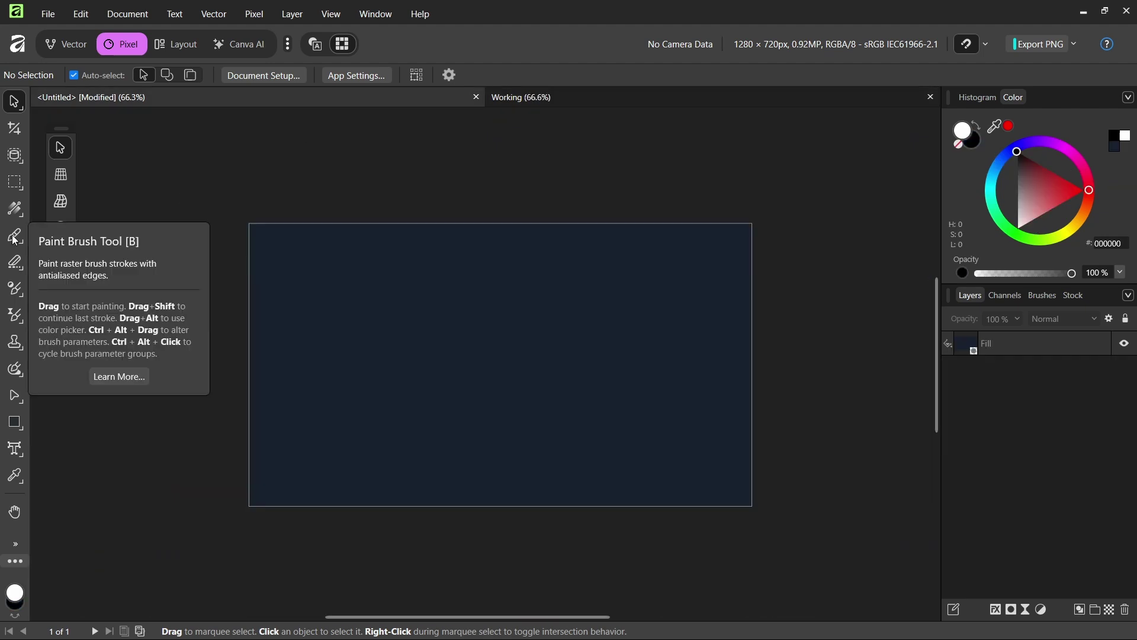
- Paint a black vignette around the canvas edges on a new pixel layer with a 2640 px Paint Brush at 0% hardness
key("b")
scroll(569, 331, "down", 1)
mouse_move(539, 355)
left_mouse_down()
mouse_move(492, 348)
mouse_move(505, 356)
mouse_move(503, 385)
mouse_move(550, 340)
mouse_move(514, 344)
mouse_move(532, 341)
left_mouse_up()
scroll(507, 397, "down", 3)
scroll(507, 396, "down", 1)
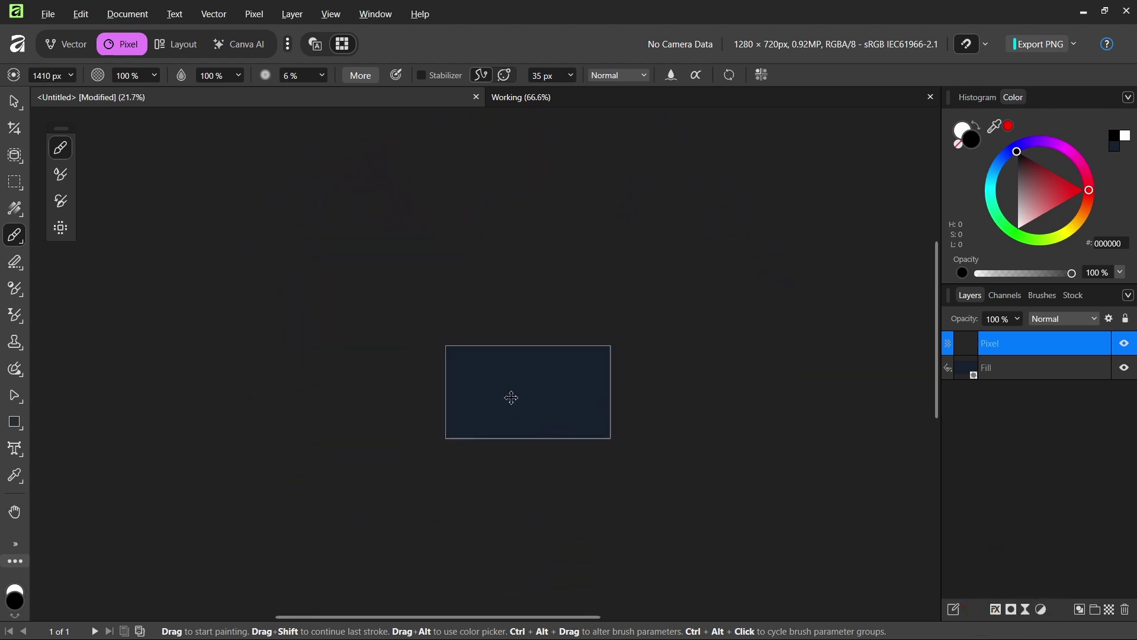
scroll(518, 397, "up", 2)
mouse_move(257, 280)
left_mouse_down()
mouse_move(251, 249)
mouse_move(304, 267)
mouse_move(395, 148)
left_mouse_up()
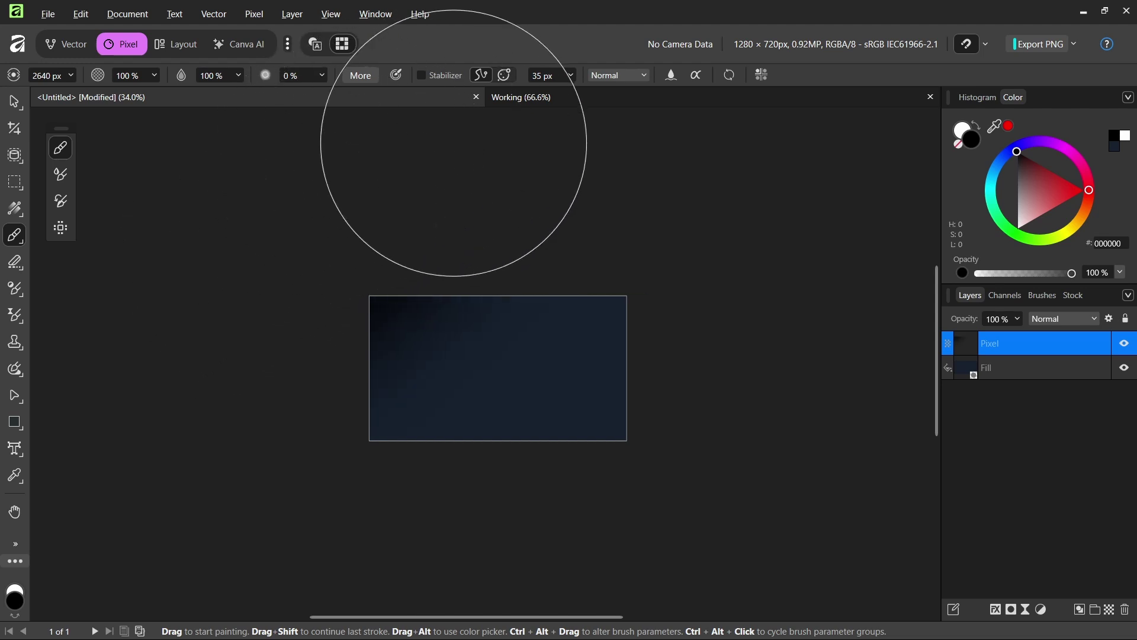
mouse_move(597, 185)
left_mouse_down()
mouse_move(528, 158)
mouse_move(483, 157)
mouse_move(686, 158)
left_mouse_up()
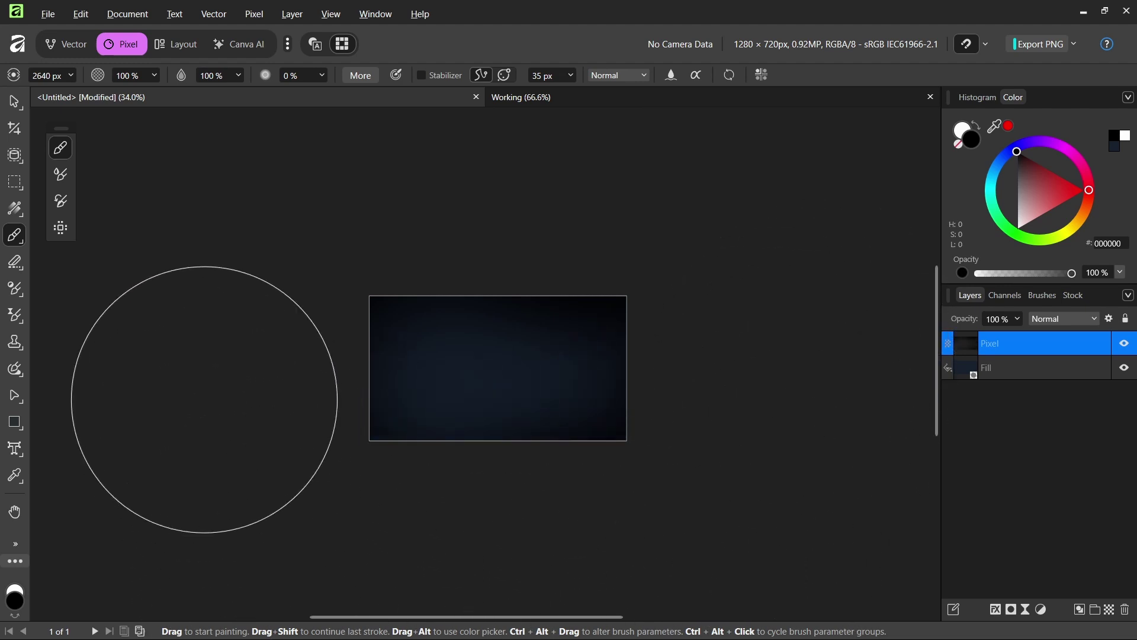
scroll(285, 355, "down", 2)
mouse_move(369, 362)
left_mouse_down()
mouse_move(452, 363)
mouse_move(505, 343)
mouse_move(466, 363)
left_mouse_up()
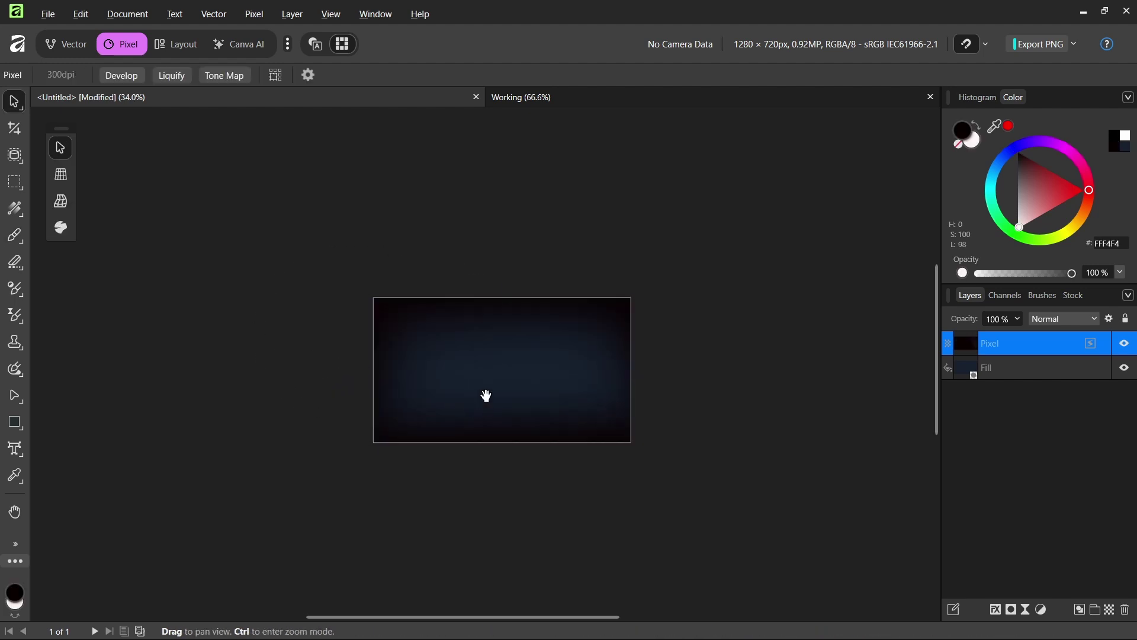
- Lighten the Fill layer's colour with the HSL sliders by raising its lightness to 36
scroll(486, 395, "up", 1)
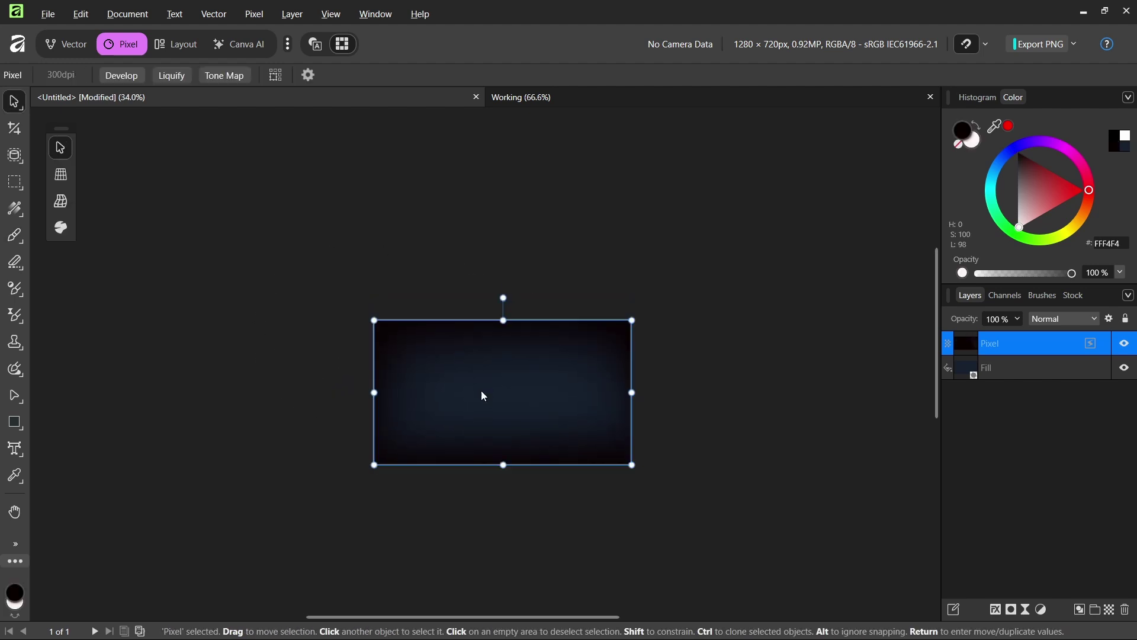
scroll(481, 390, "up", 2)
left_click_drag(508, 399, 466, 396)
left_click(466, 396)
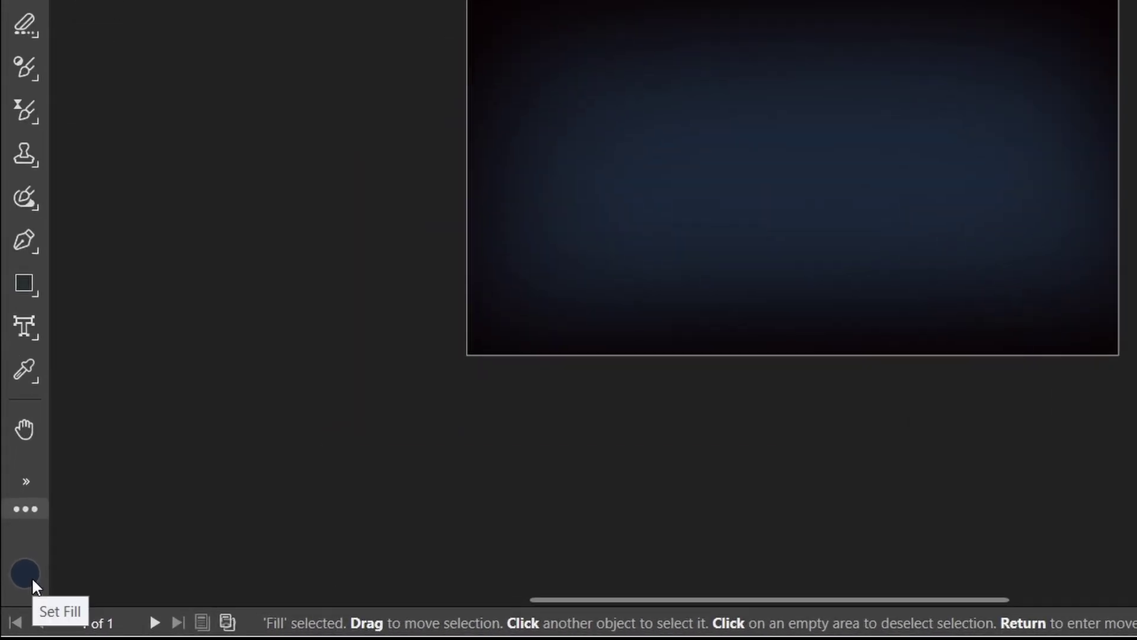
left_click(25, 574)
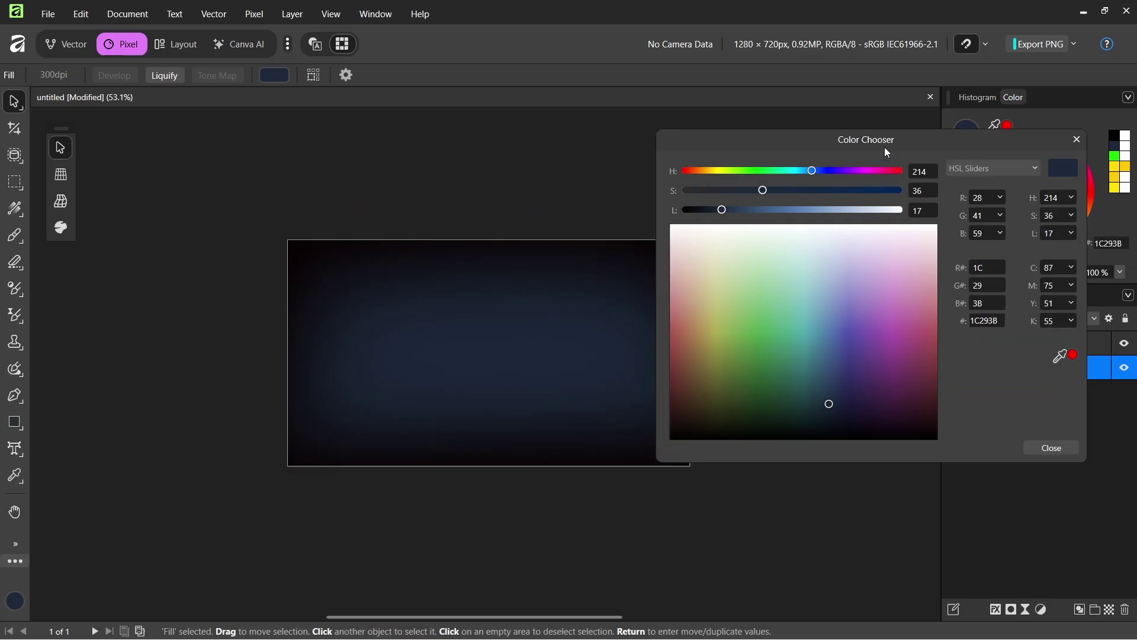
left_click_drag(883, 143, 923, 142)
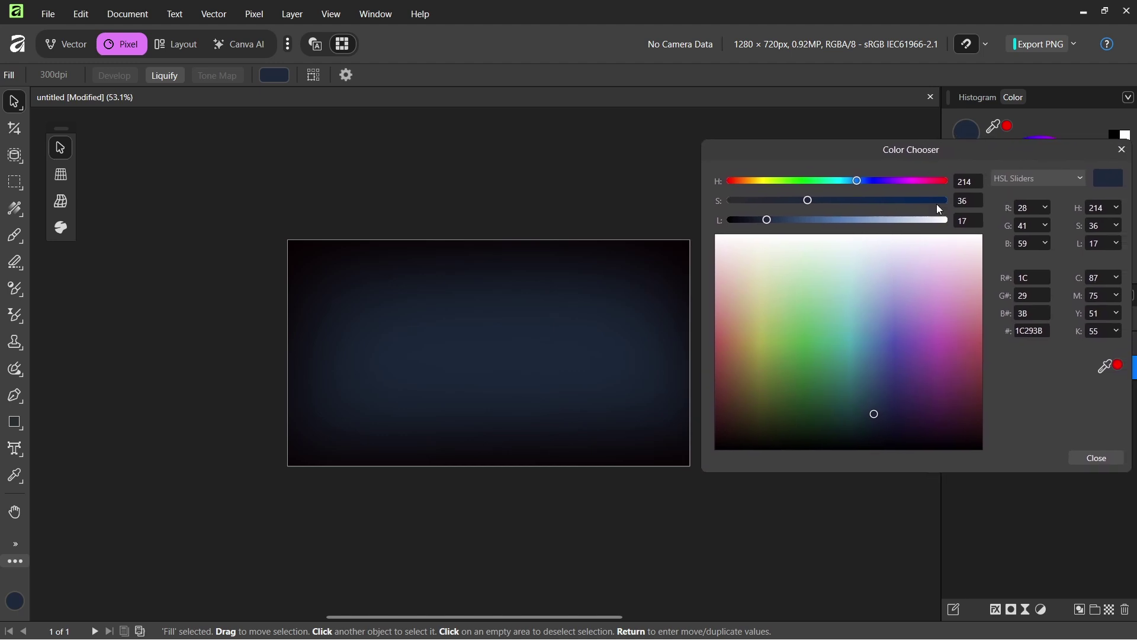
left_click(1026, 178)
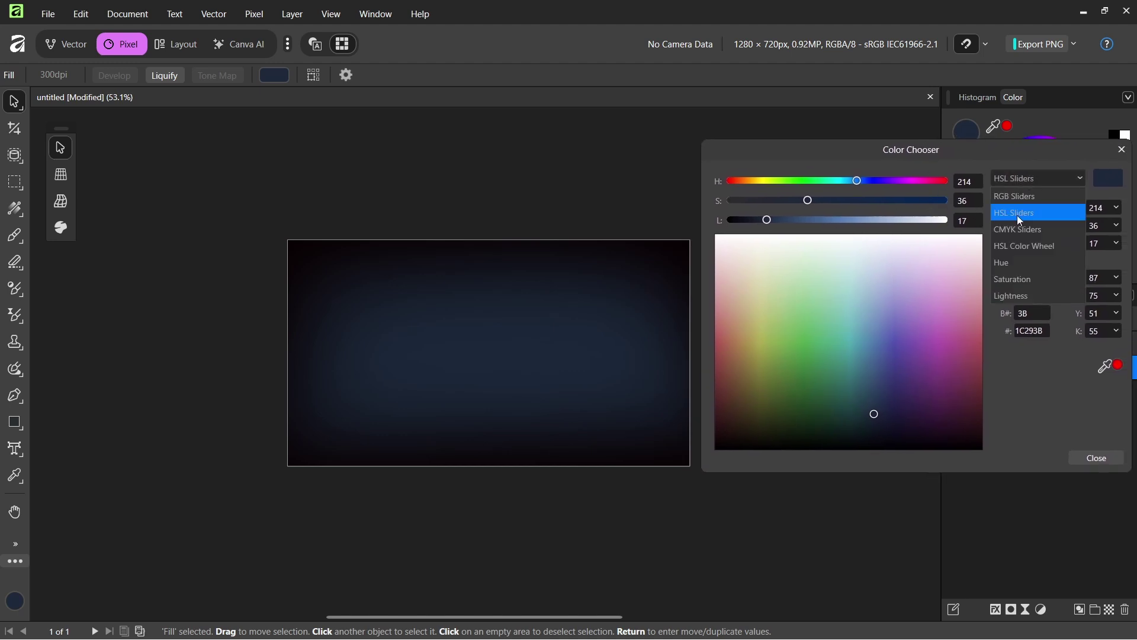
left_click(1046, 179)
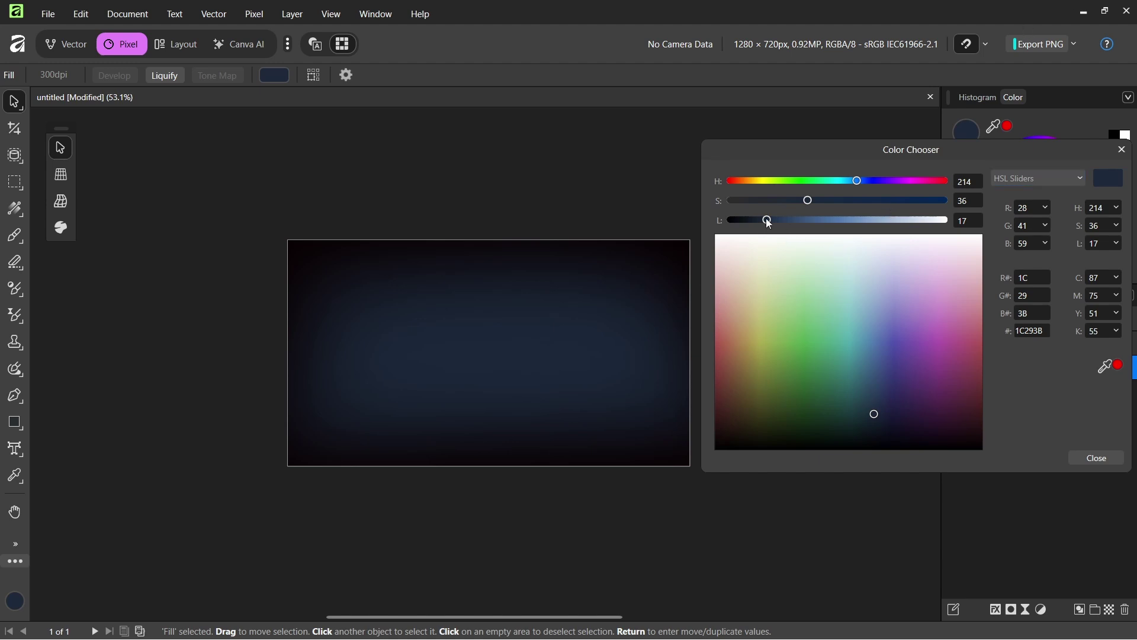
left_click_drag(765, 219, 811, 234)
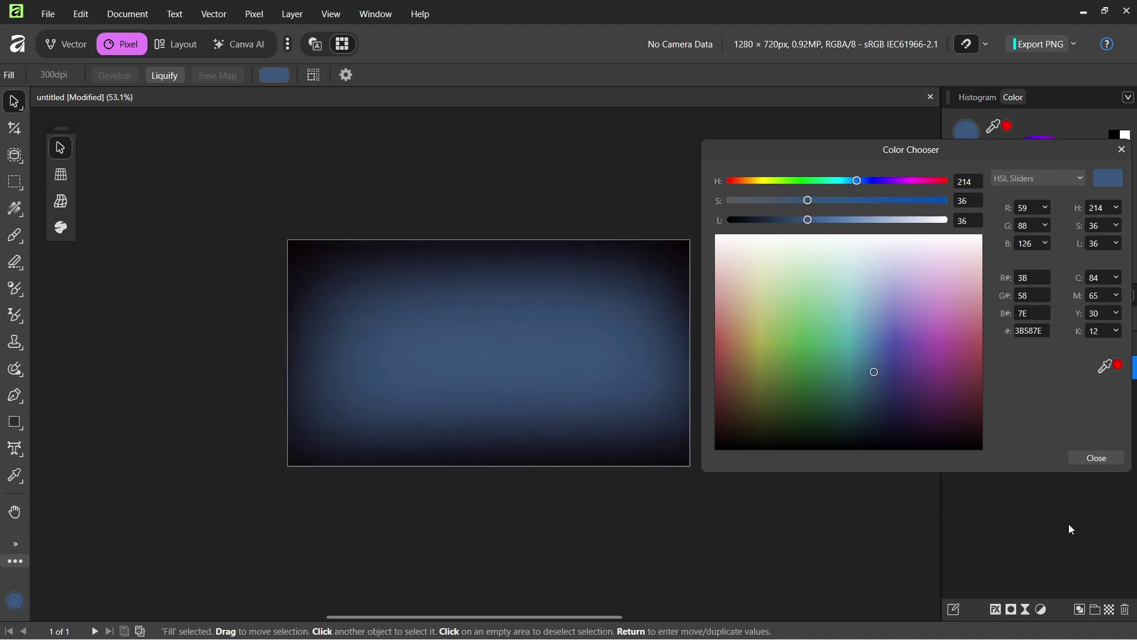
left_click(1096, 457)
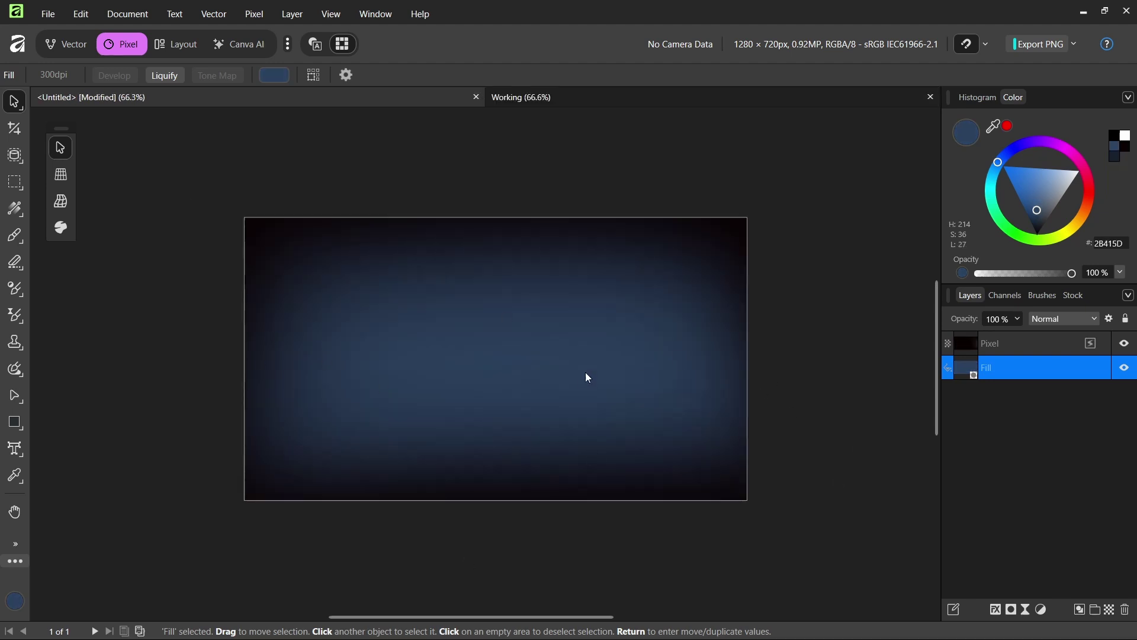
- Shift the painted vignette layer out of alignment with the canvas and move it back into place
mouse_move(588, 377)
left_mouse_down()
mouse_move(645, 383)
mouse_move(464, 399)
mouse_move(571, 407)
mouse_move(520, 437)
mouse_move(495, 403)
mouse_move(385, 437)
mouse_move(363, 417)
mouse_move(460, 442)
mouse_move(336, 417)
mouse_move(483, 414)
mouse_move(456, 419)
mouse_move(456, 408)
left_mouse_up()
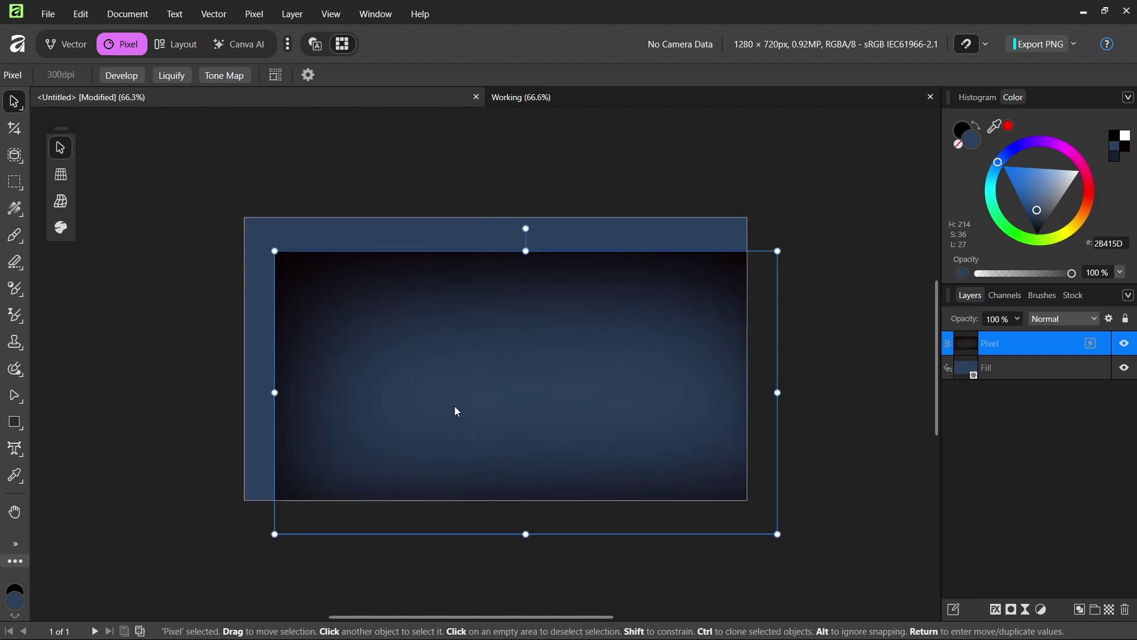
left_click_drag(455, 451, 426, 436)
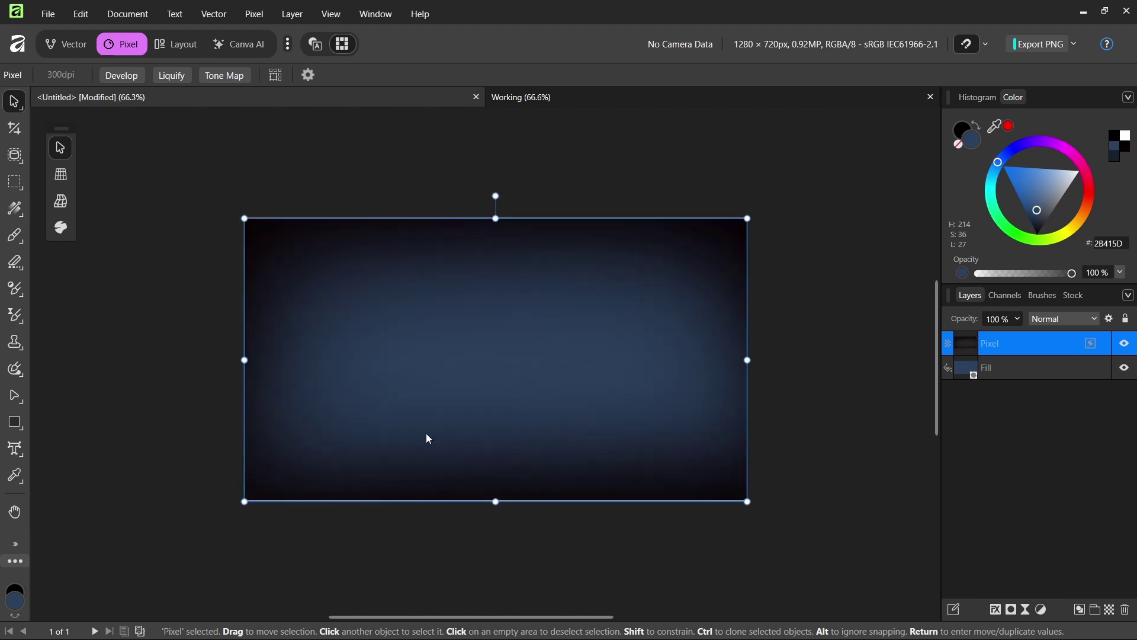
- Group the painted Pixel vignette layer and the Fill layer together
left_click(1010, 376)
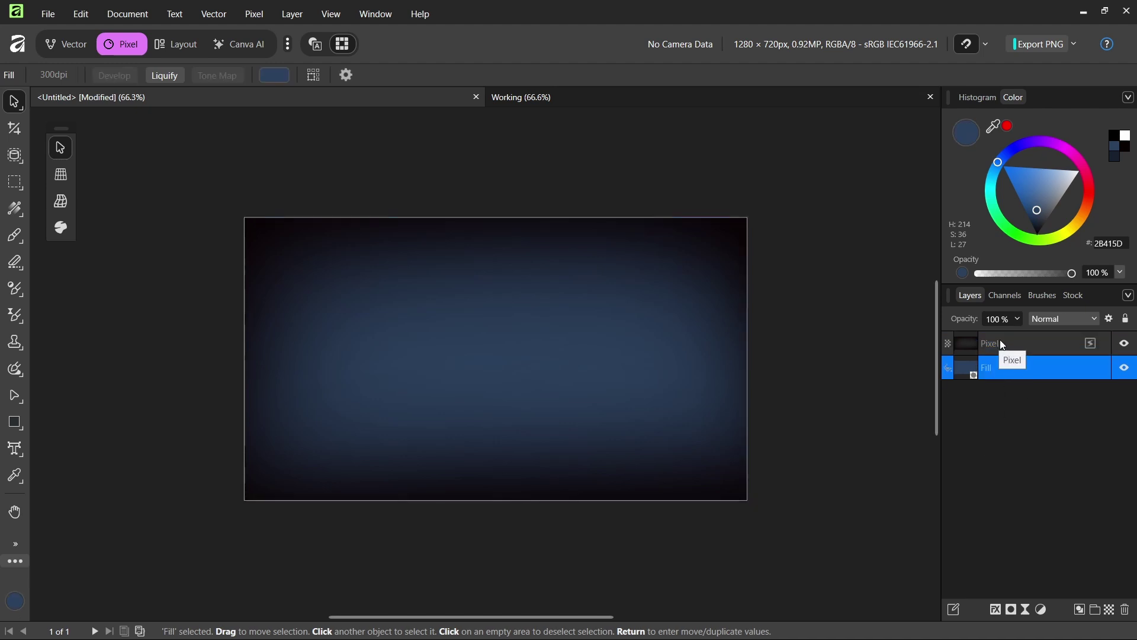
left_click(1008, 345)
left_click(995, 367, "shift")
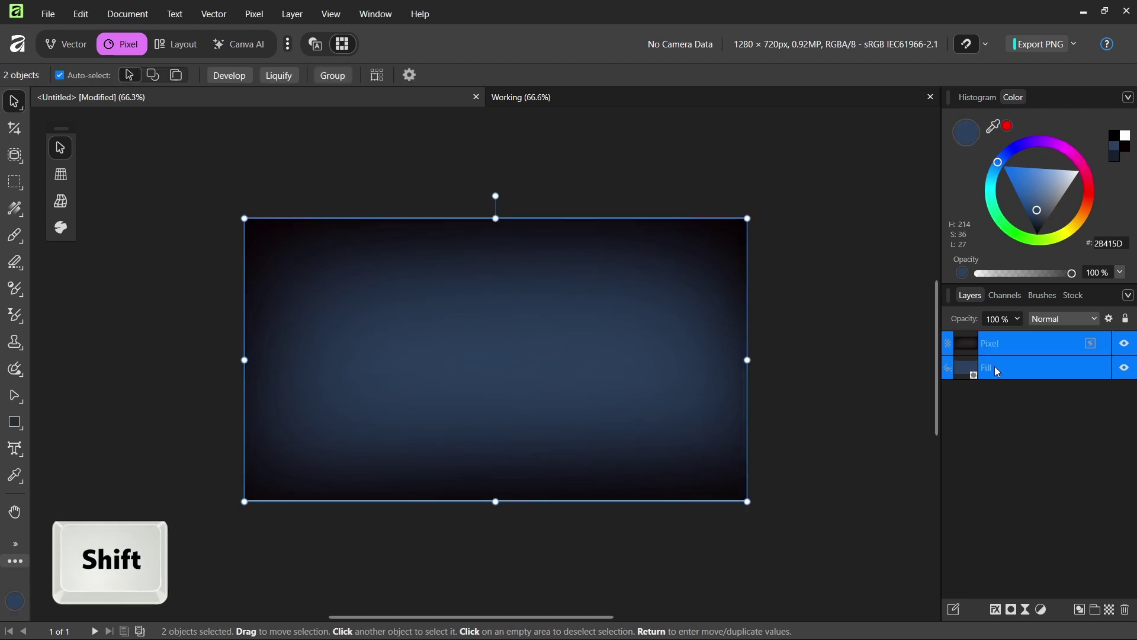
right_click(999, 372)
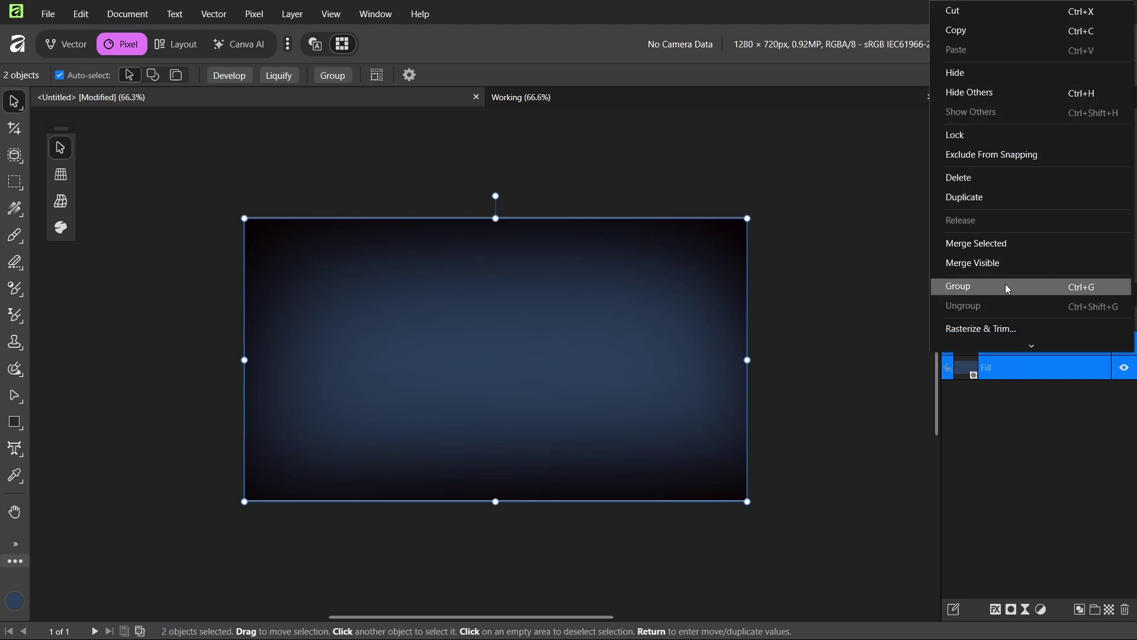
left_click(1025, 263)
left_click(949, 343)
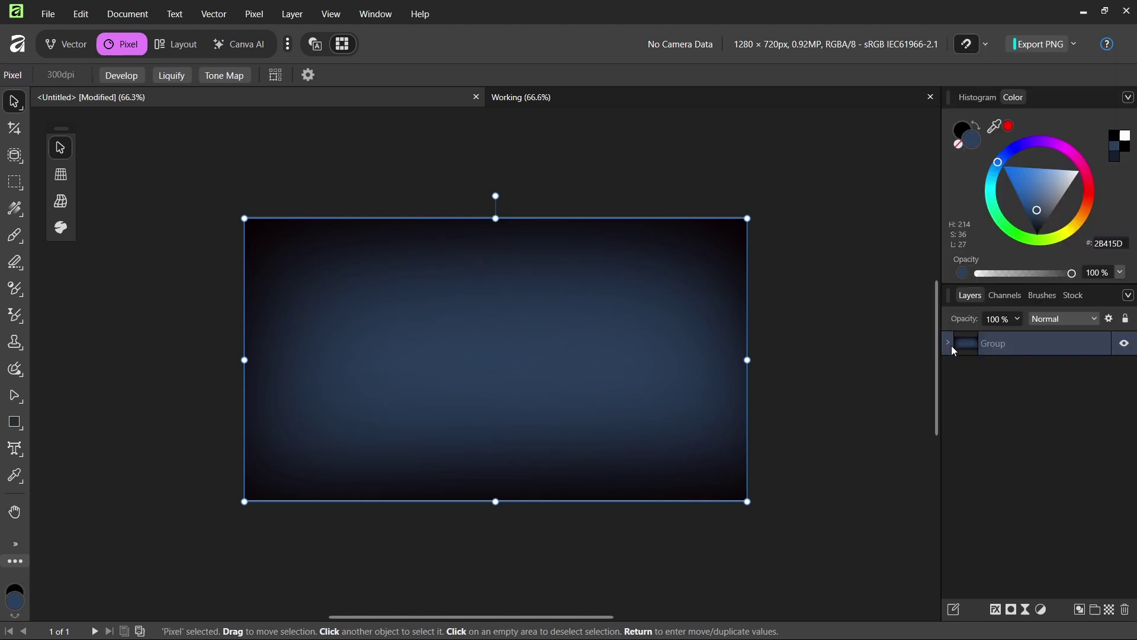
- Lock the group holding the vignette and fill, and rename it "Backgorund"
left_click(1051, 356)
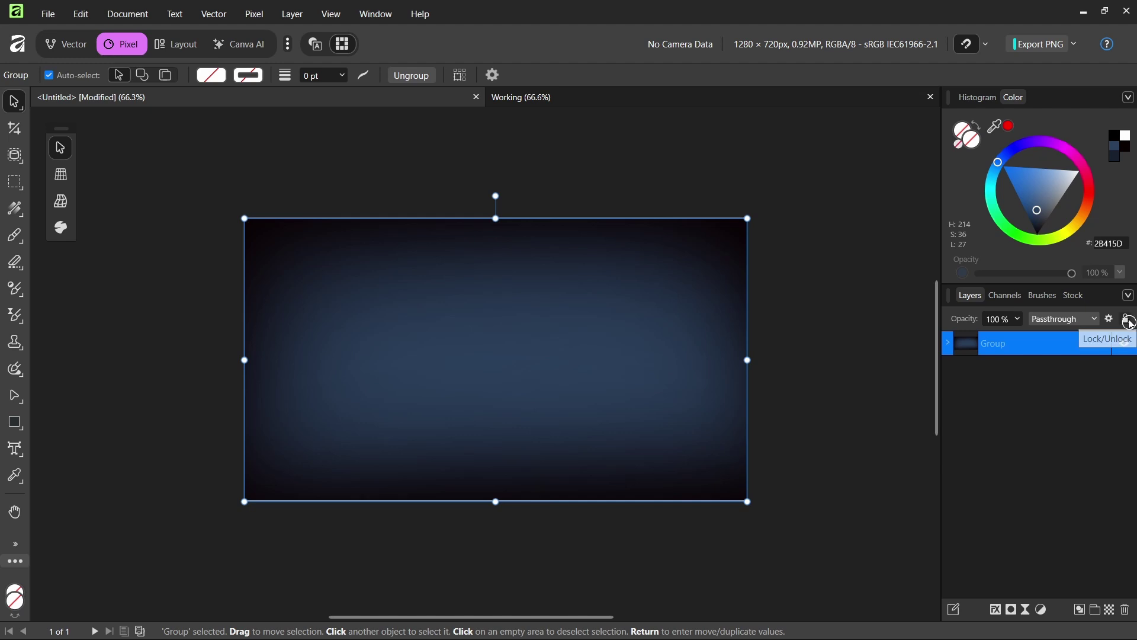
left_click(1131, 324)
double_click(1066, 344)
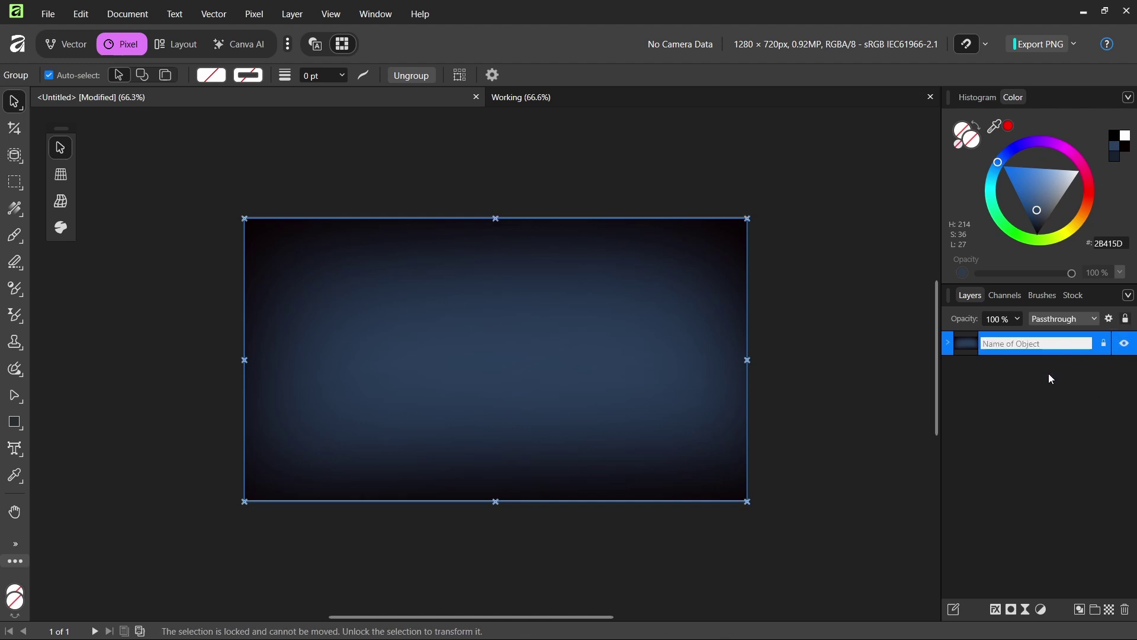
type("Backgorund")
key("Return")
- Try to move the locked background group on the canvas
left_click_drag(464, 401, 614, 556)
left_click_drag(462, 290, 569, 403)
left_click_drag(539, 378, 240, 484)
left_click_drag(592, 329, 600, 367)
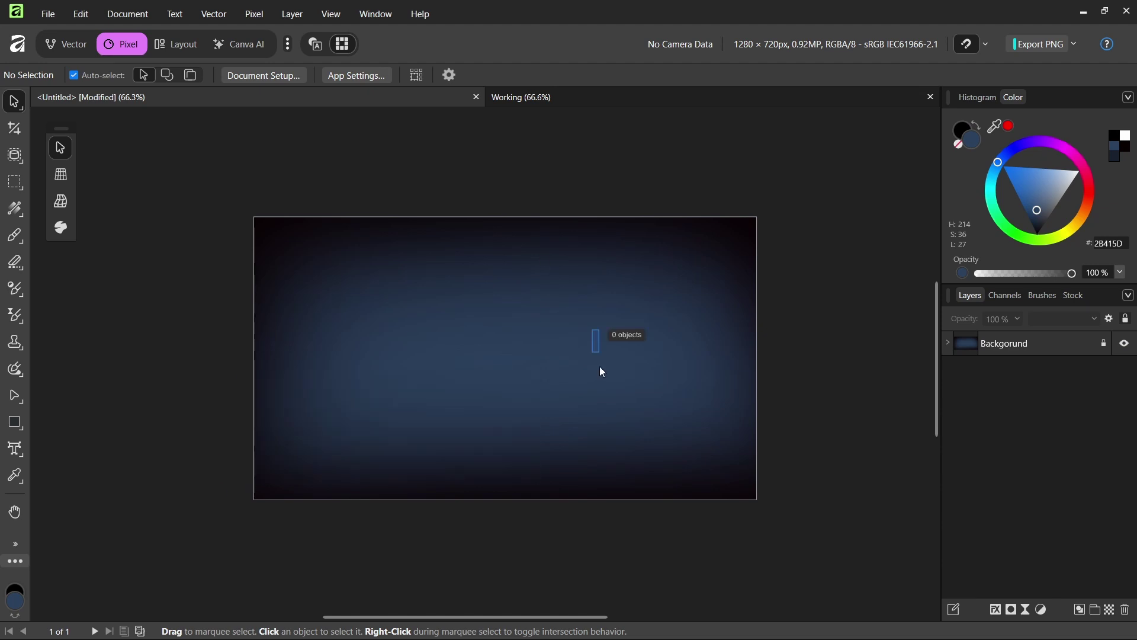
left_click_drag(495, 349, 477, 456)
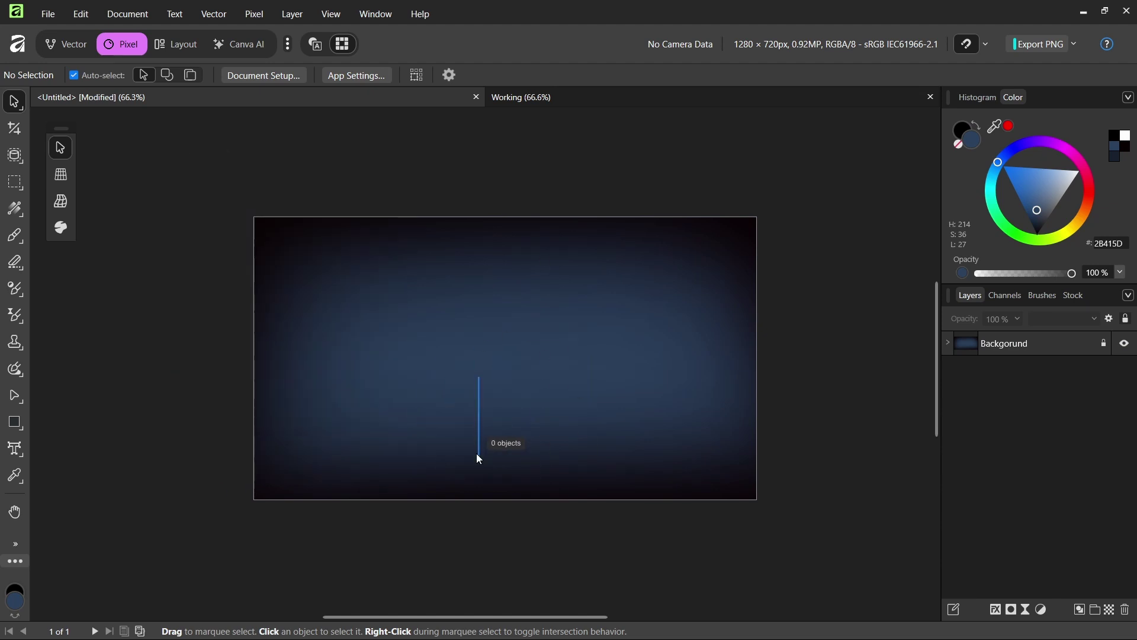
left_click_drag(421, 318, 482, 363)
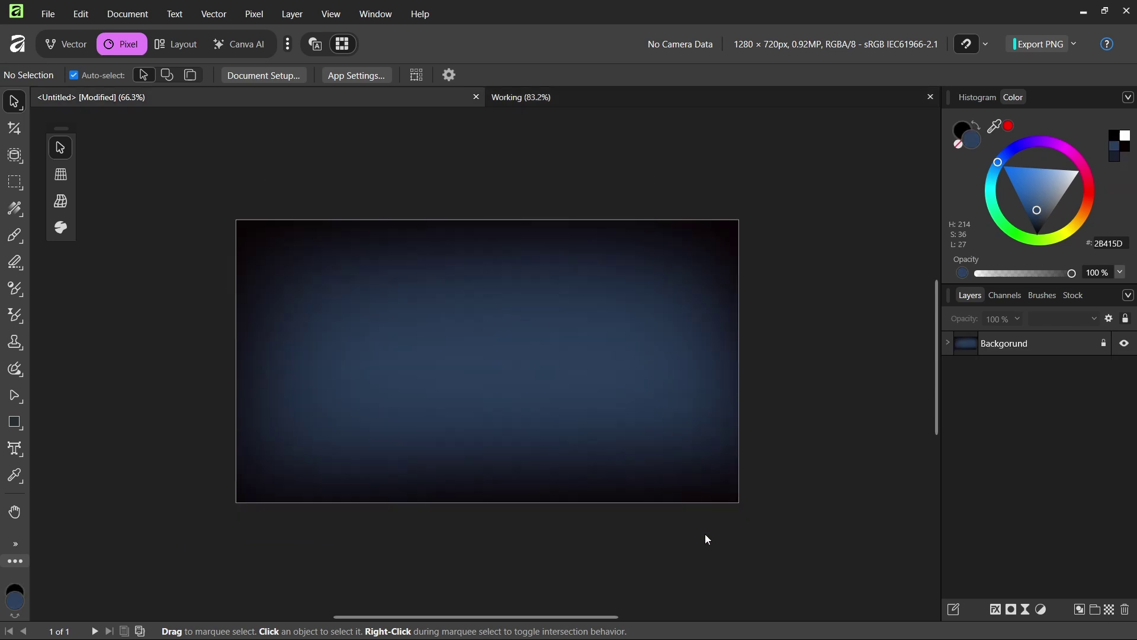
- Place the Affinity Photo UI Layout image from the Affinity Photo folder and scale it to 51% on the right part of the canvas
left_click_drag(702, 323, 410, 336)
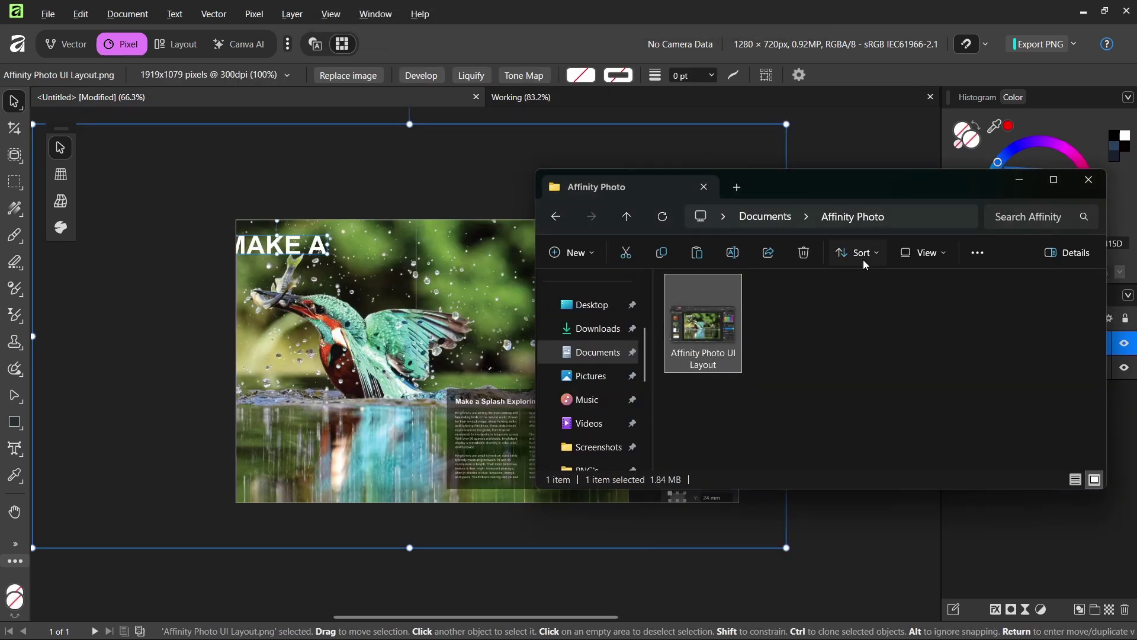
left_click(1019, 180)
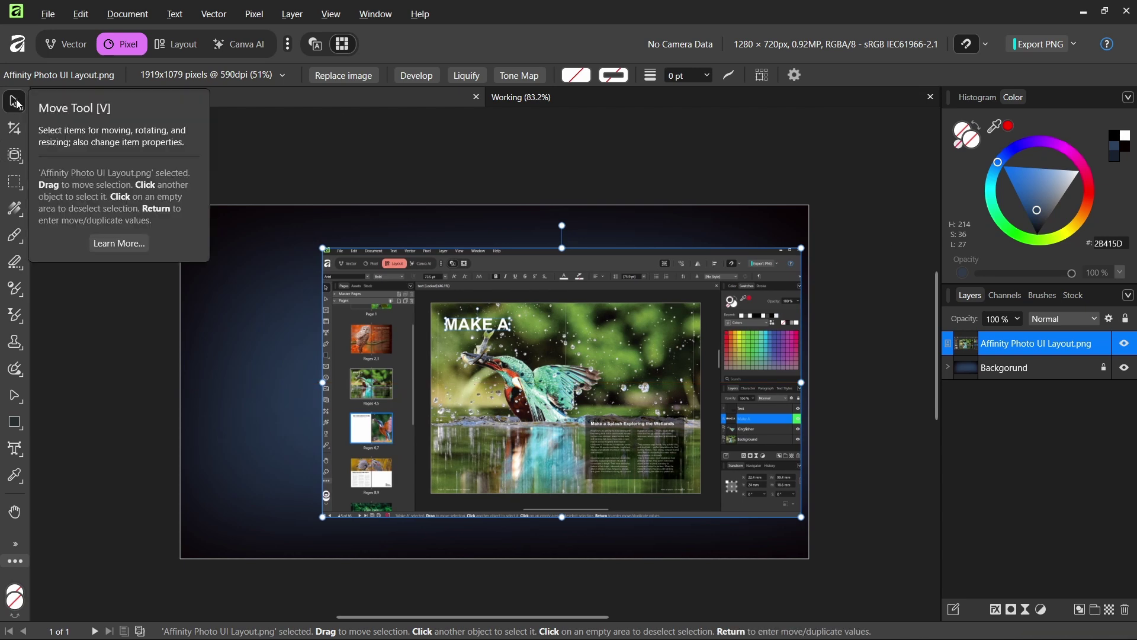
left_click(261, 134)
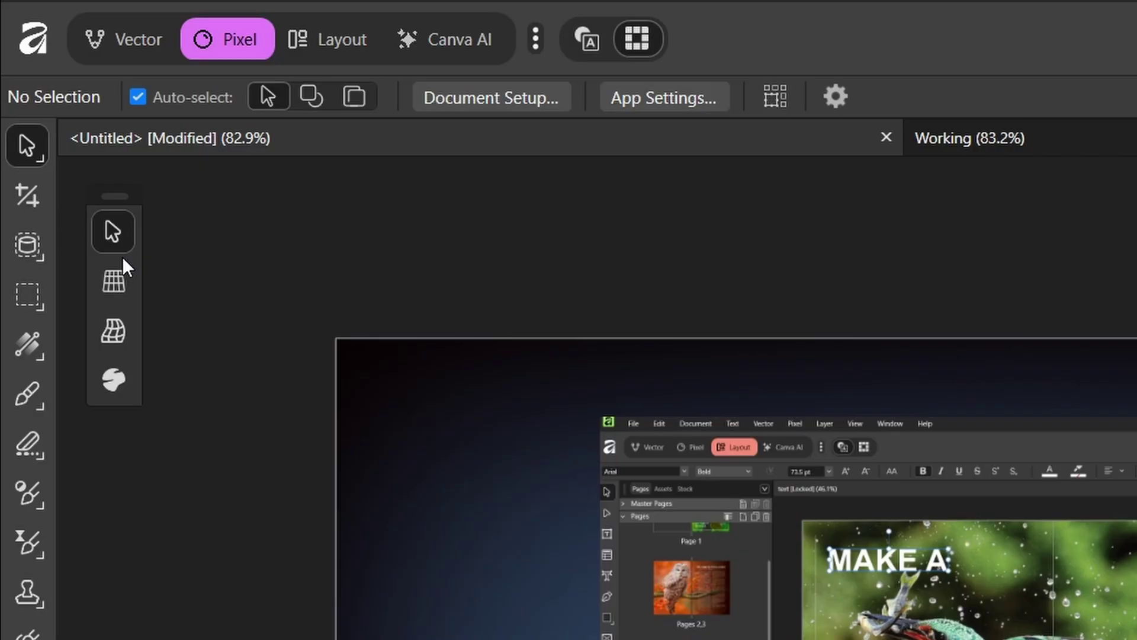
- Warp the UI layout image with a single-plane Perspective, grid shown, bringing its left corners inward so the left edge is shorter than the right
left_click(113, 281)
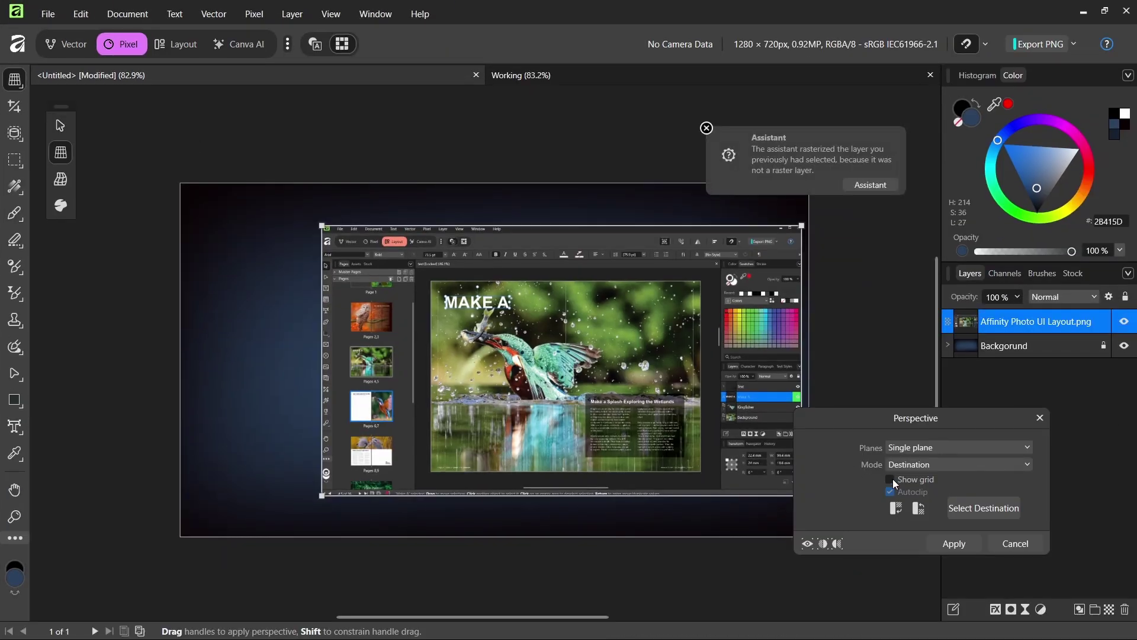
left_click(891, 480)
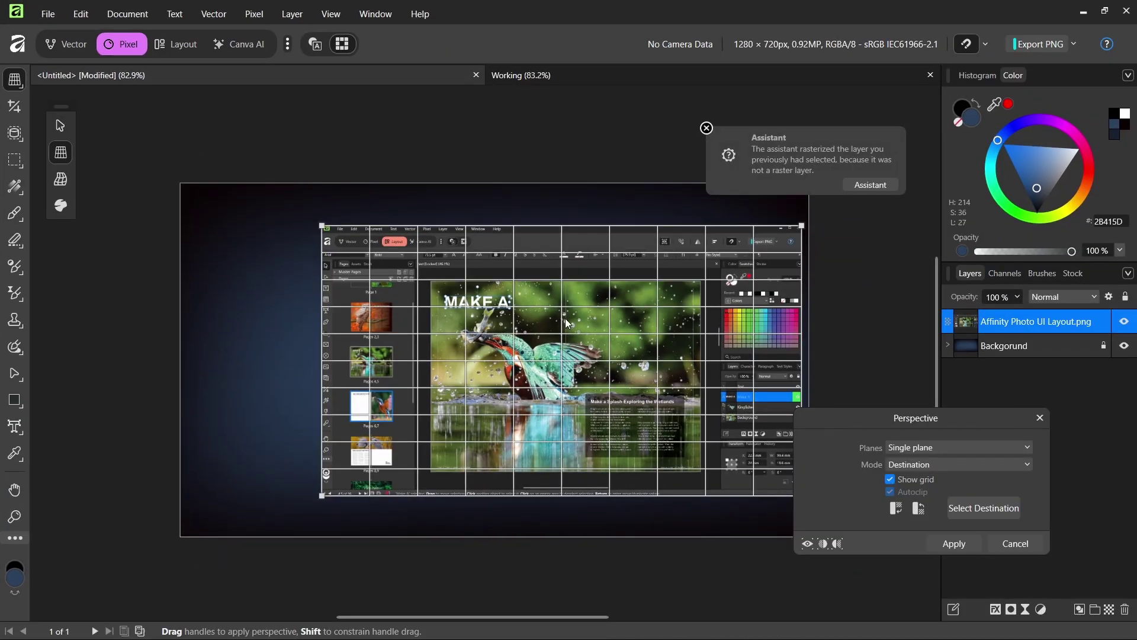
left_click_drag(326, 226, 398, 273)
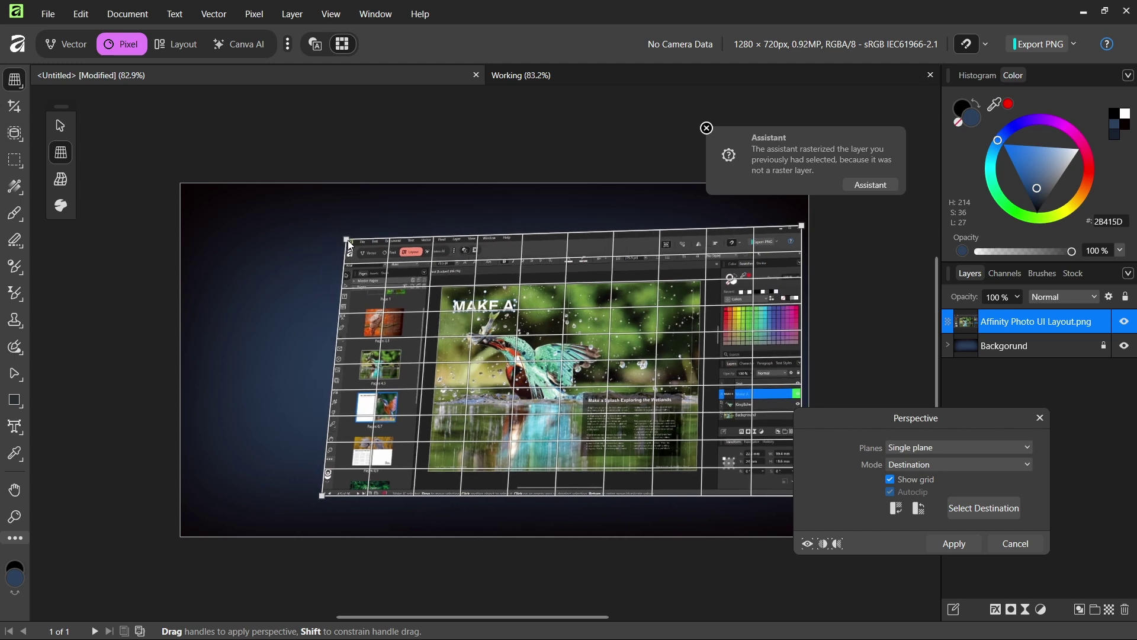
left_click_drag(916, 417, 954, 406)
left_click_drag(793, 473, 767, 487)
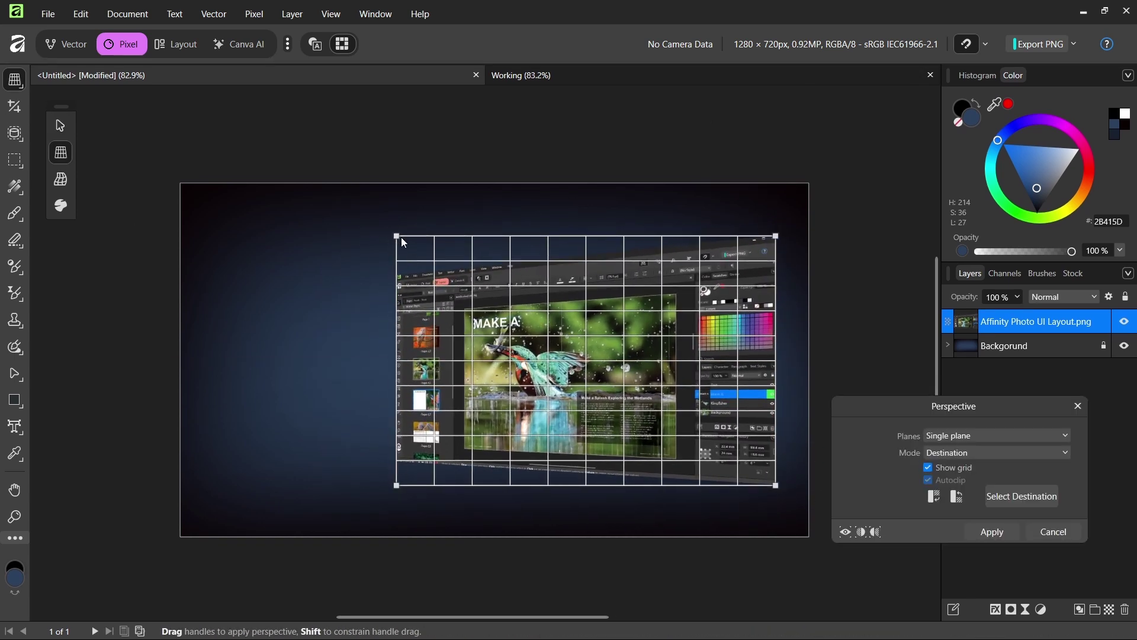
left_click_drag(400, 237, 404, 252)
left_click_drag(397, 485, 418, 471)
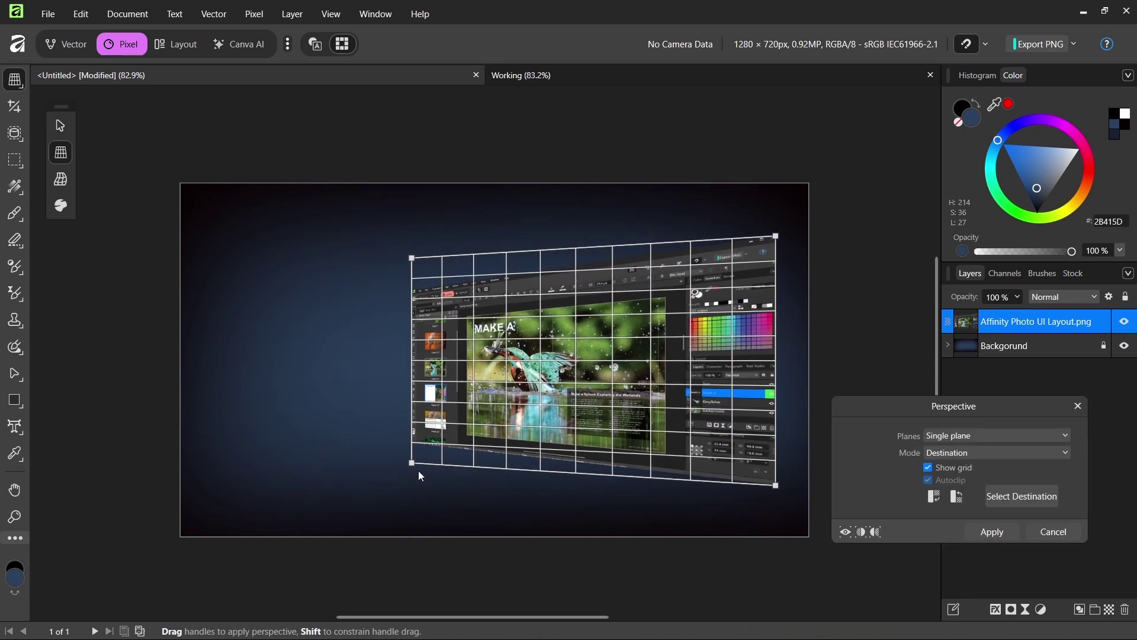
key("Return")
- Nudge the perspective-warped UI layout image slightly up and to the right on the canvas, and deselect it
left_click(384, 363)
left_click(614, 436)
left_click_drag(613, 435, 623, 429)
left_click(828, 436)
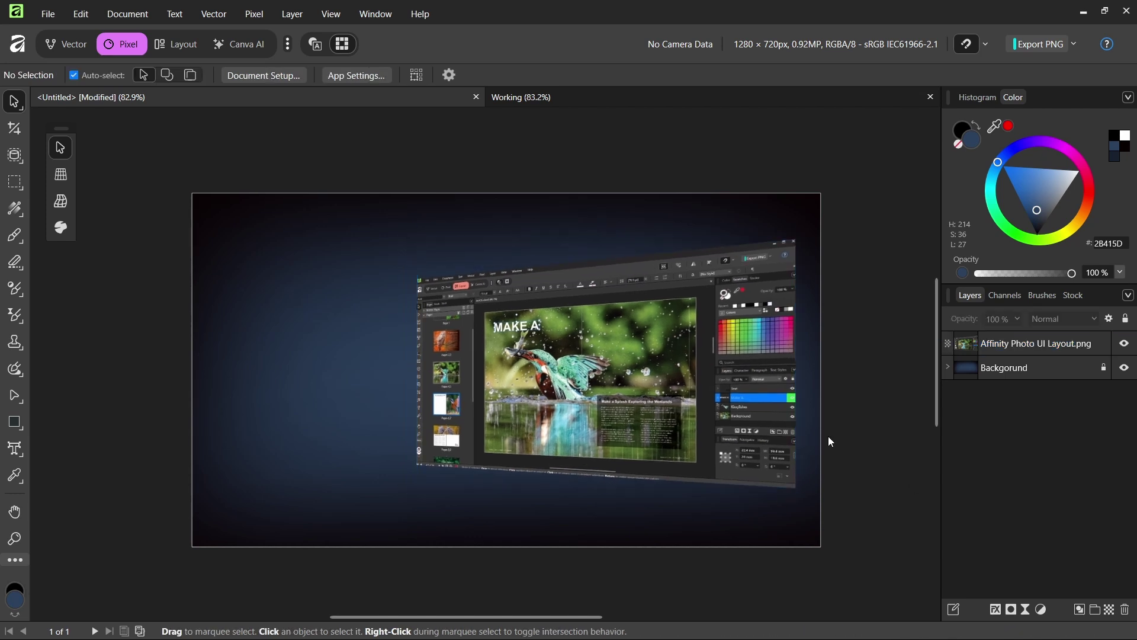
scroll(559, 417, "down", 1)
- Enable an Outer Shadow layer effect on the Affinity Photo UI Layout layer
left_click(712, 351)
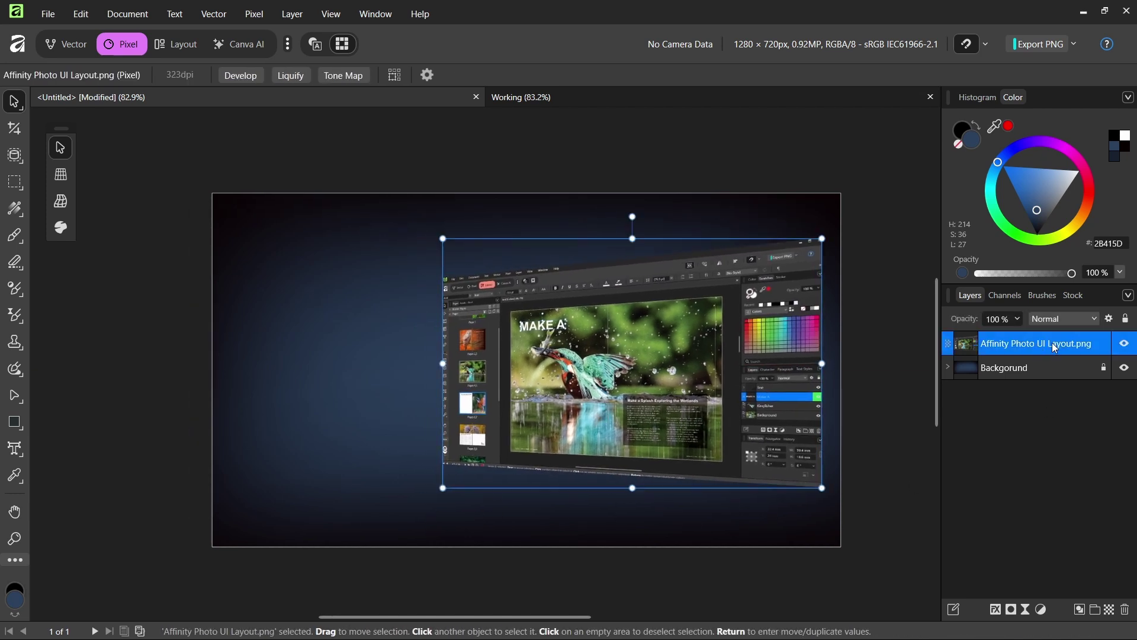
left_click(1000, 610)
left_click_drag(515, 114, 212, 183)
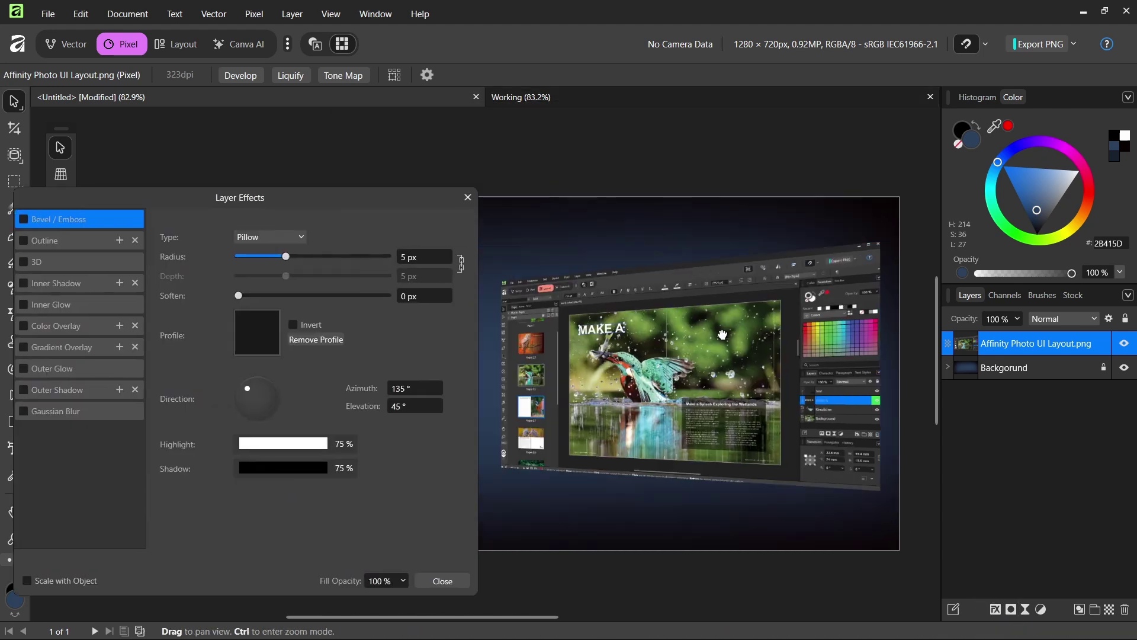
left_click(46, 379)
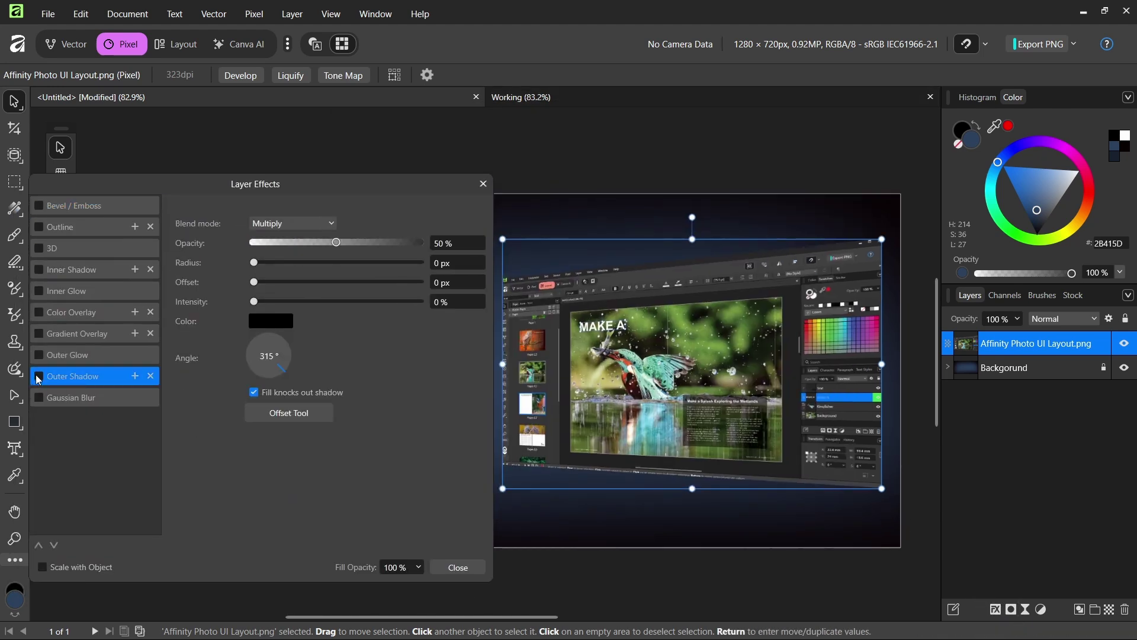
left_click(39, 376)
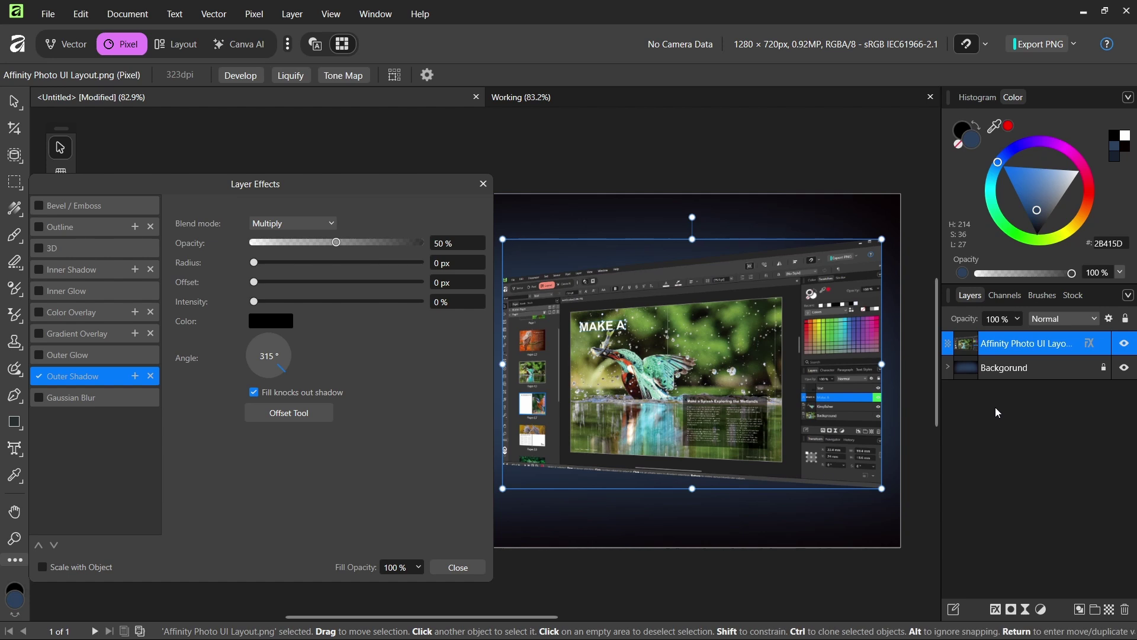
- Set the outer shadow to a 130 px radius, 3 px offset, 57% intensity and 12.7° angle, using the Offset Tool for its direction
left_click_drag(254, 263, 385, 290)
left_click_drag(254, 282, 397, 288)
left_click_drag(385, 337, 438, 269)
left_click(398, 301)
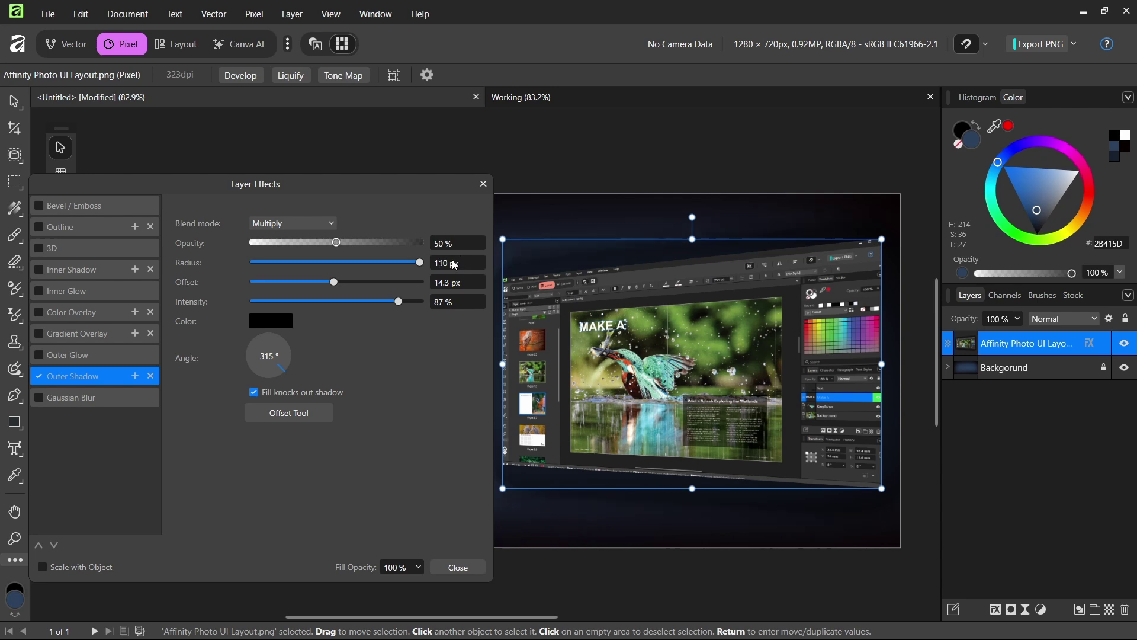
scroll(455, 266, "up", 1)
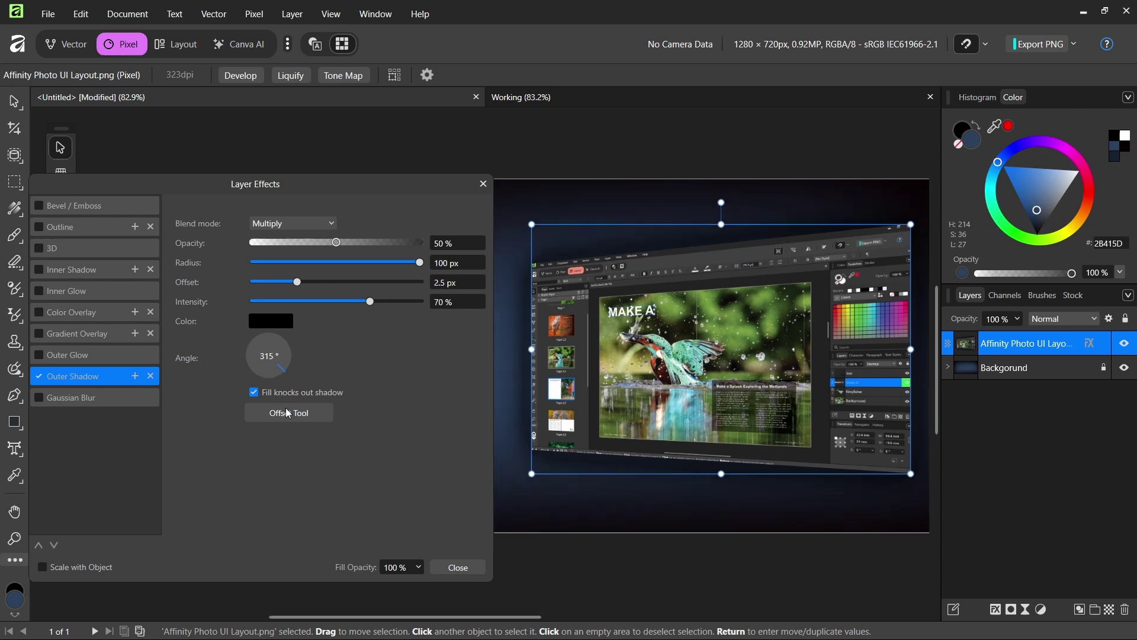
left_click(289, 413)
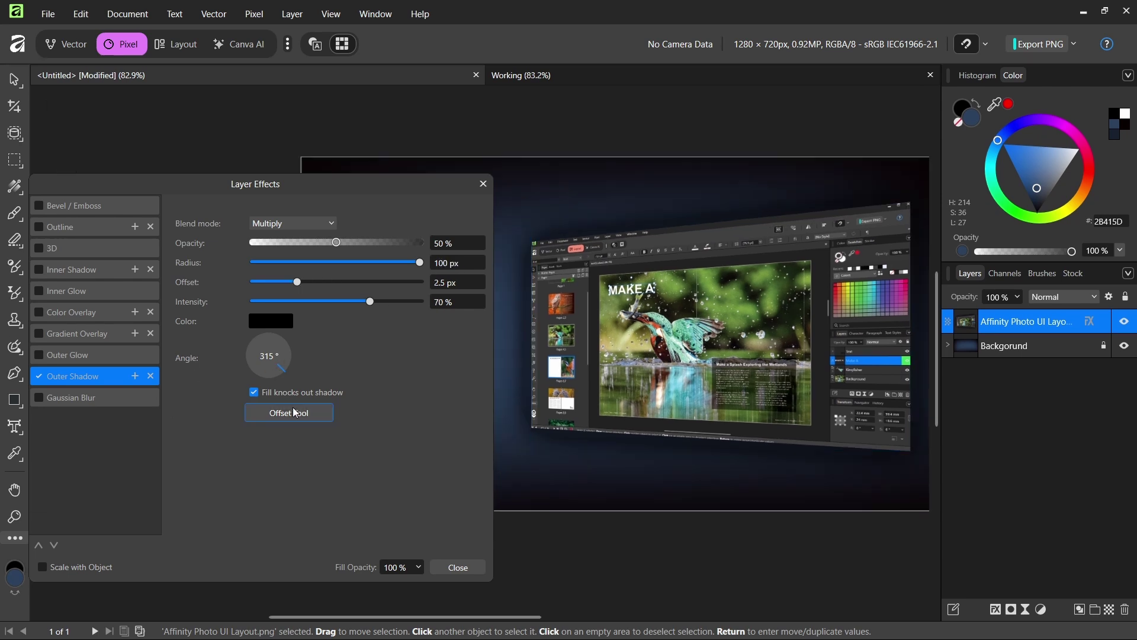
mouse_move(758, 362)
left_mouse_down()
mouse_move(717, 380)
mouse_move(862, 315)
mouse_move(817, 297)
mouse_move(827, 313)
mouse_move(769, 350)
mouse_move(745, 351)
left_mouse_up()
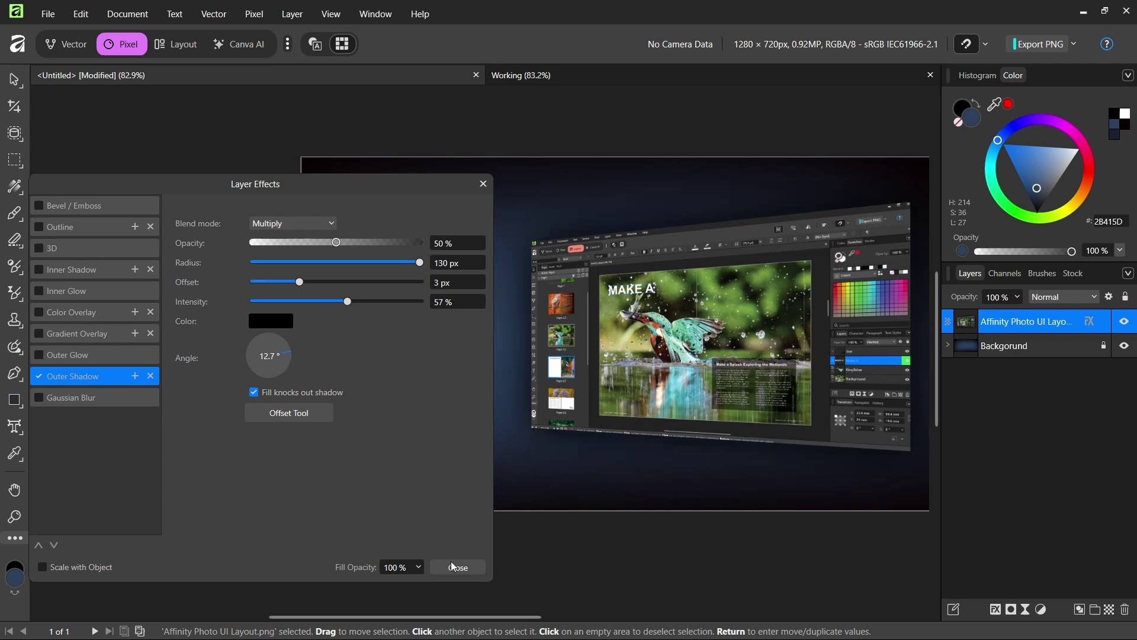
left_click(456, 567)
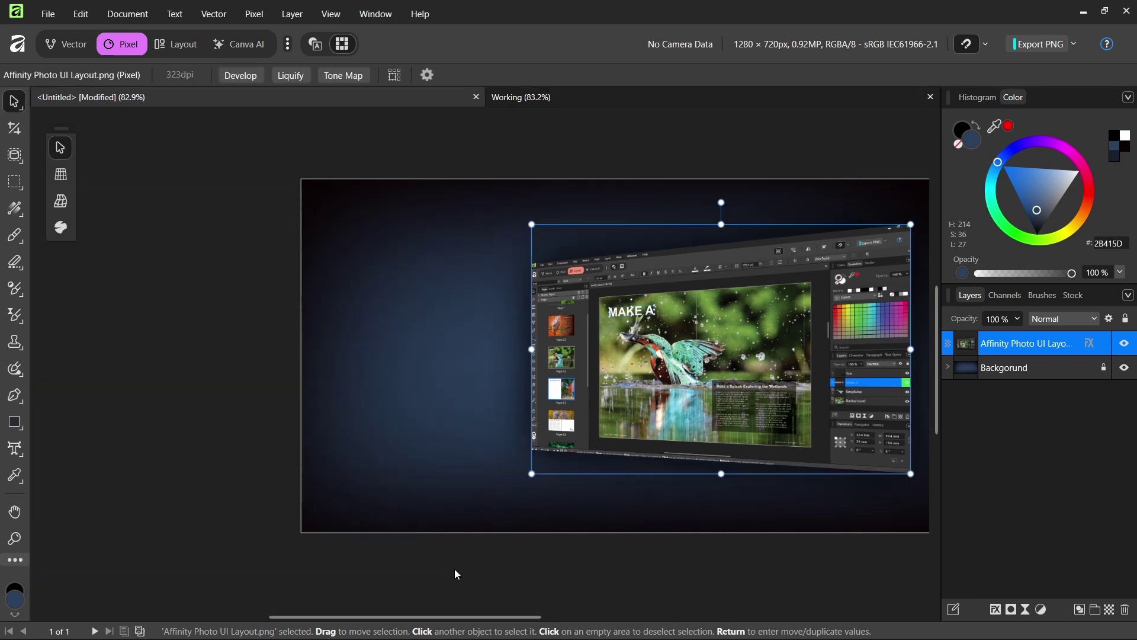
- Reopen the UI layout layer's effects to review the outer shadow settings, and close them again
left_click(1064, 379)
left_click(1058, 348)
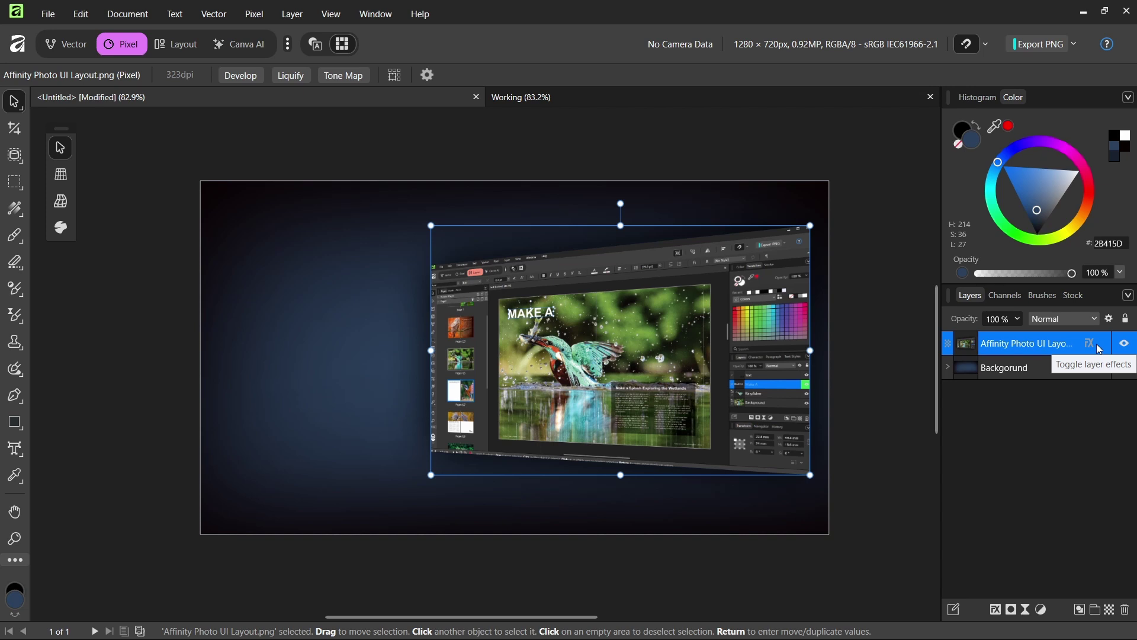
left_click(1090, 344)
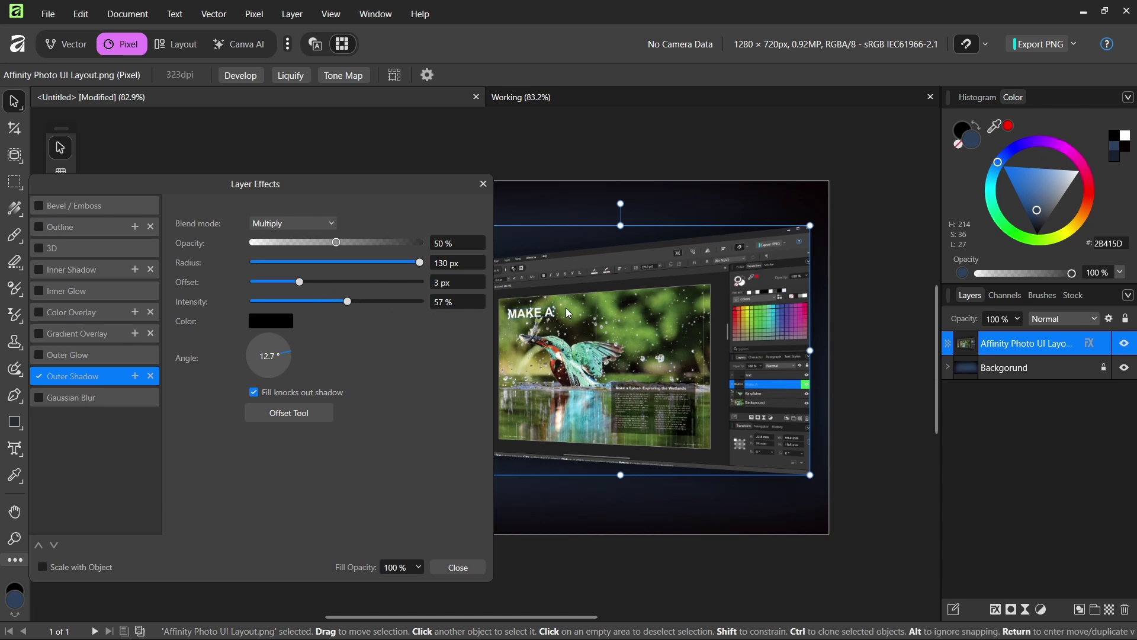
left_click(484, 184)
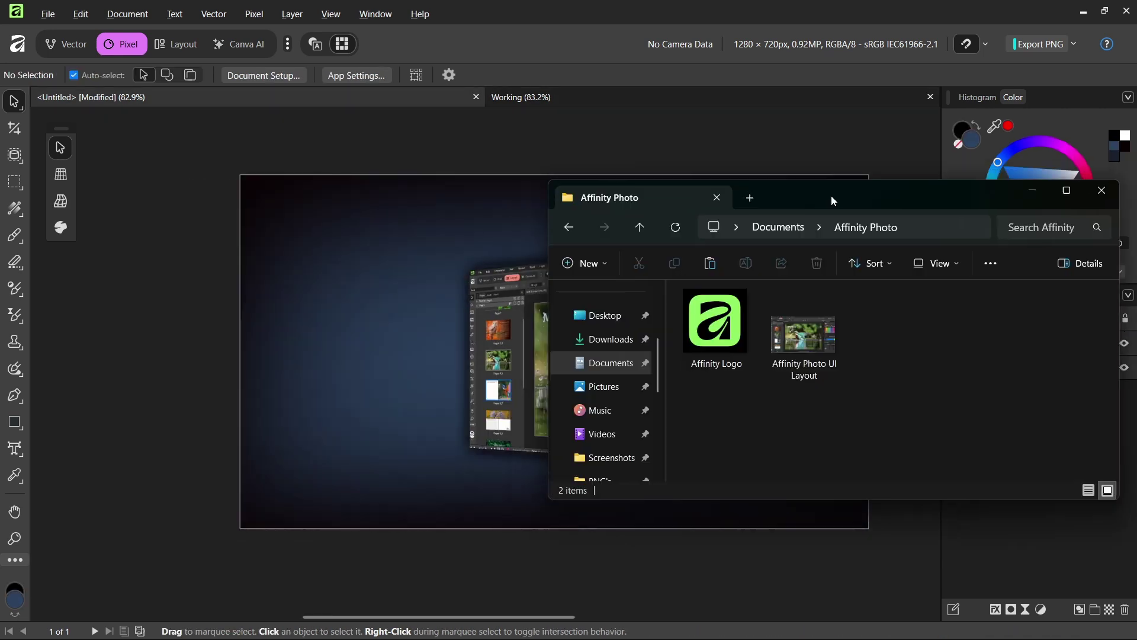
- Place the Affinity Logo image from the Affinity Photo folder near the centre of the canvas at 11% scale
left_click_drag(830, 196, 894, 206)
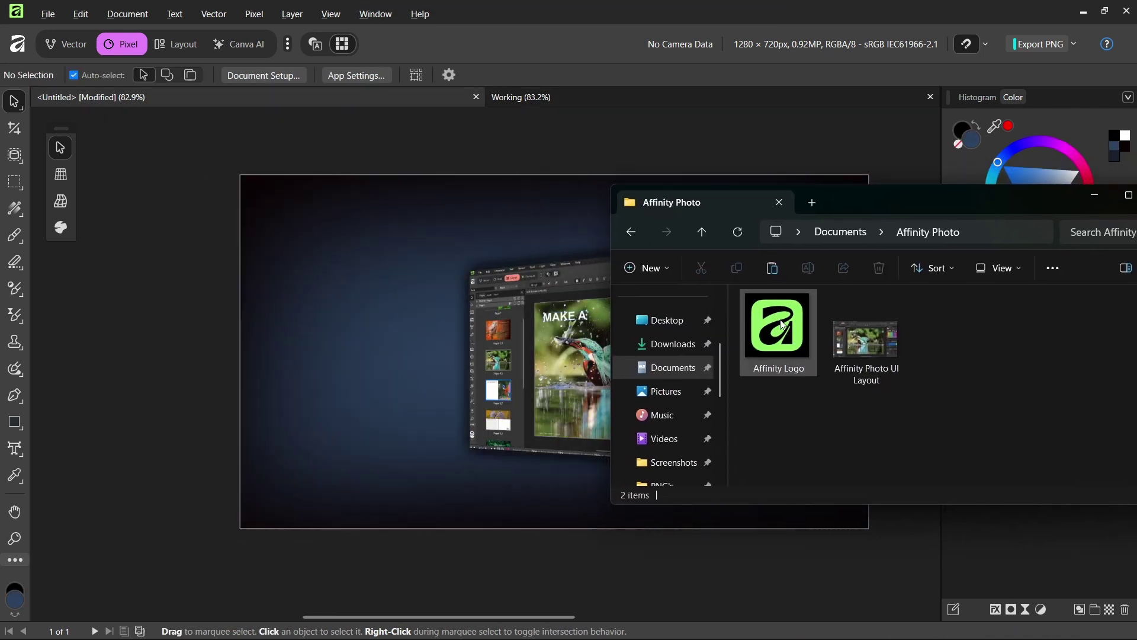
left_click_drag(777, 326, 399, 366)
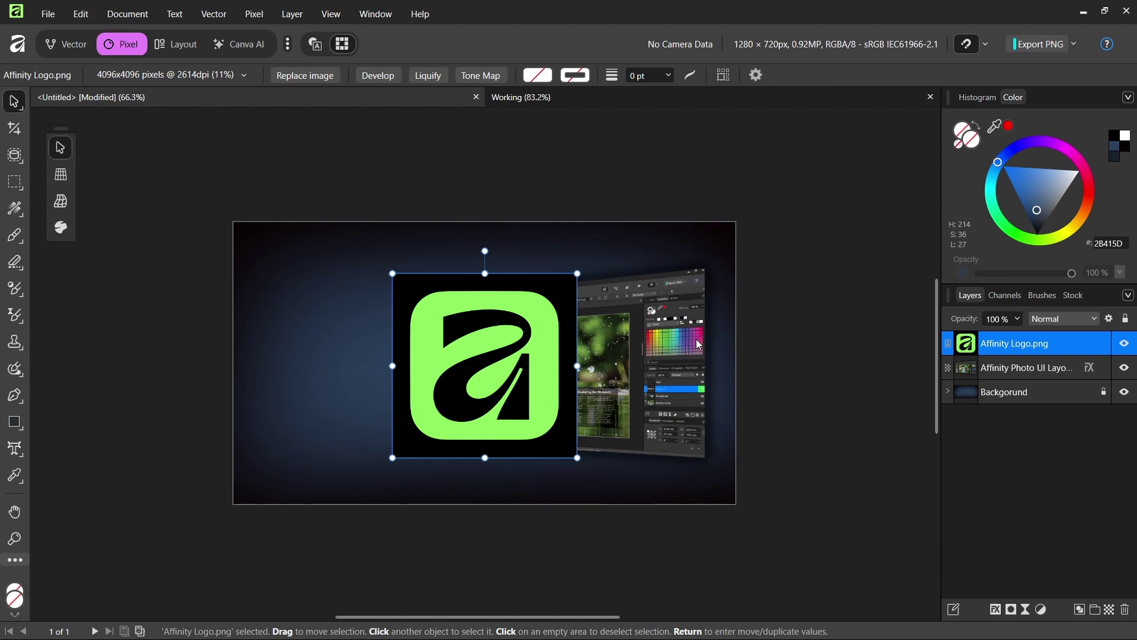
- Draw a square larger than the logo over it with the Rectangle tool, and hide the square's layer
key("u")
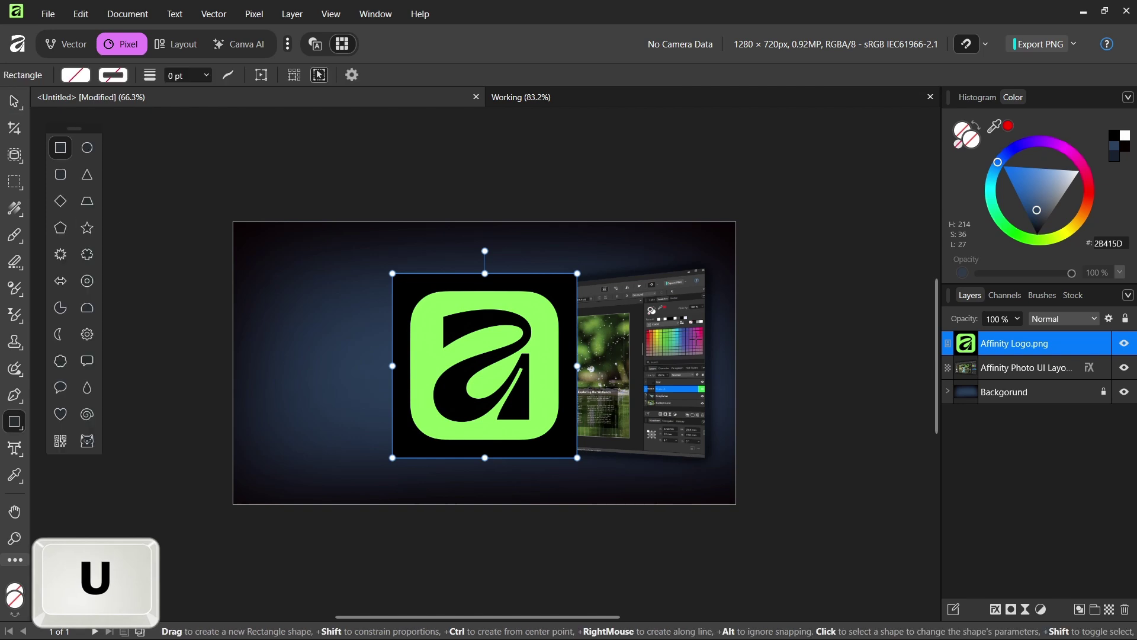
left_click_drag(356, 259, 601, 504)
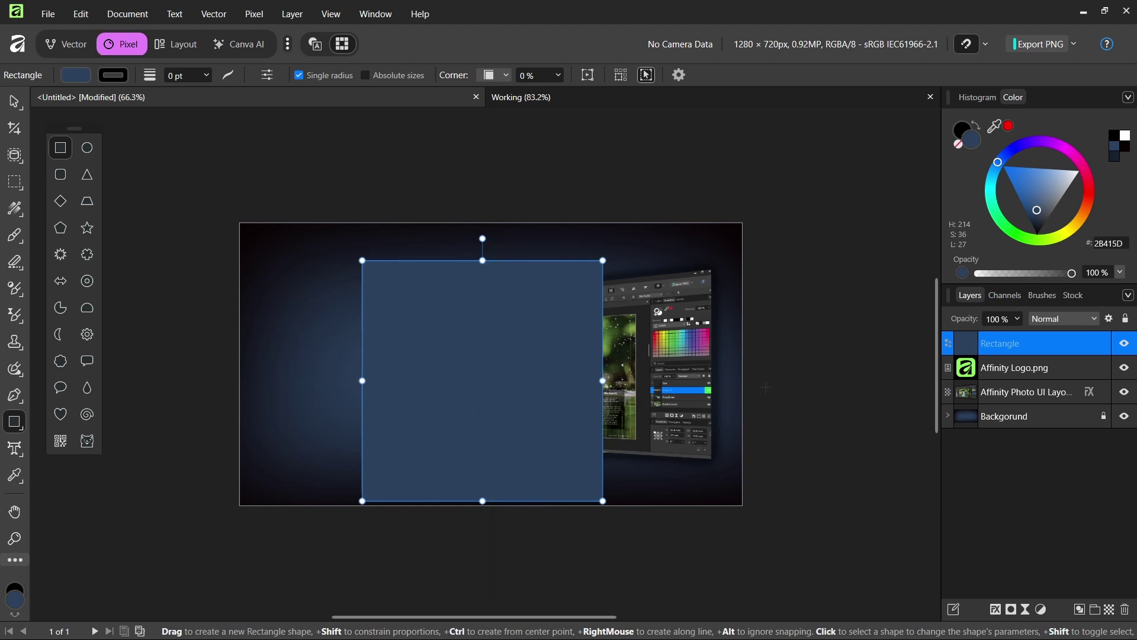
key("shift")
left_click_drag(1063, 205, 1041, 213)
key("ctrl+z")
left_click(1124, 344)
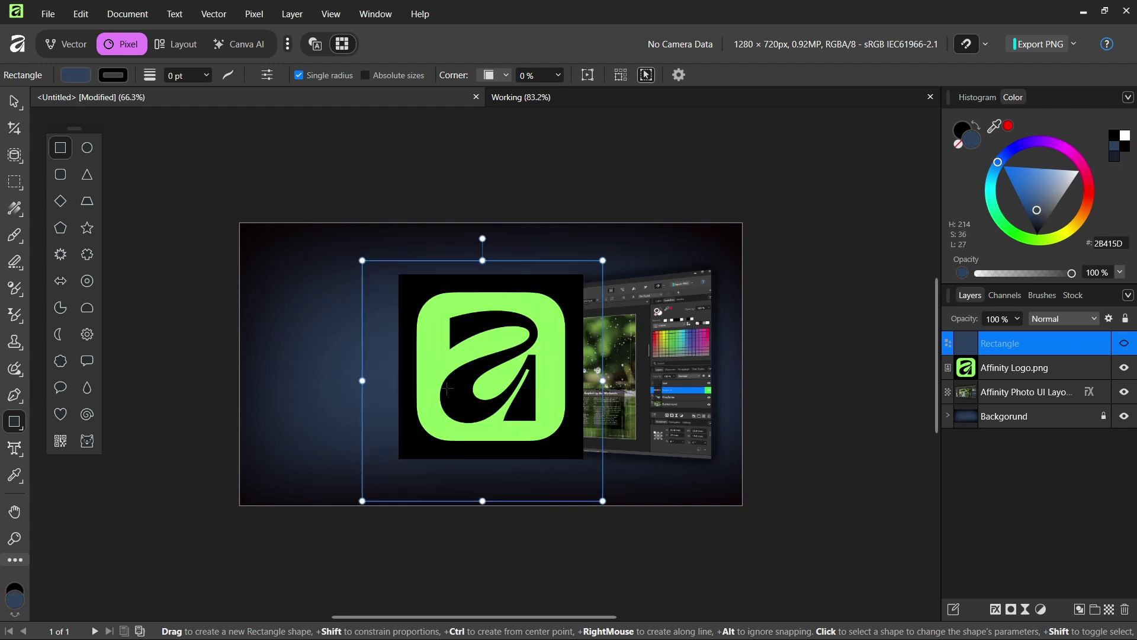
- Move and resize the hidden rectangle so its edges match the black outer edges of the logo image
key("b")
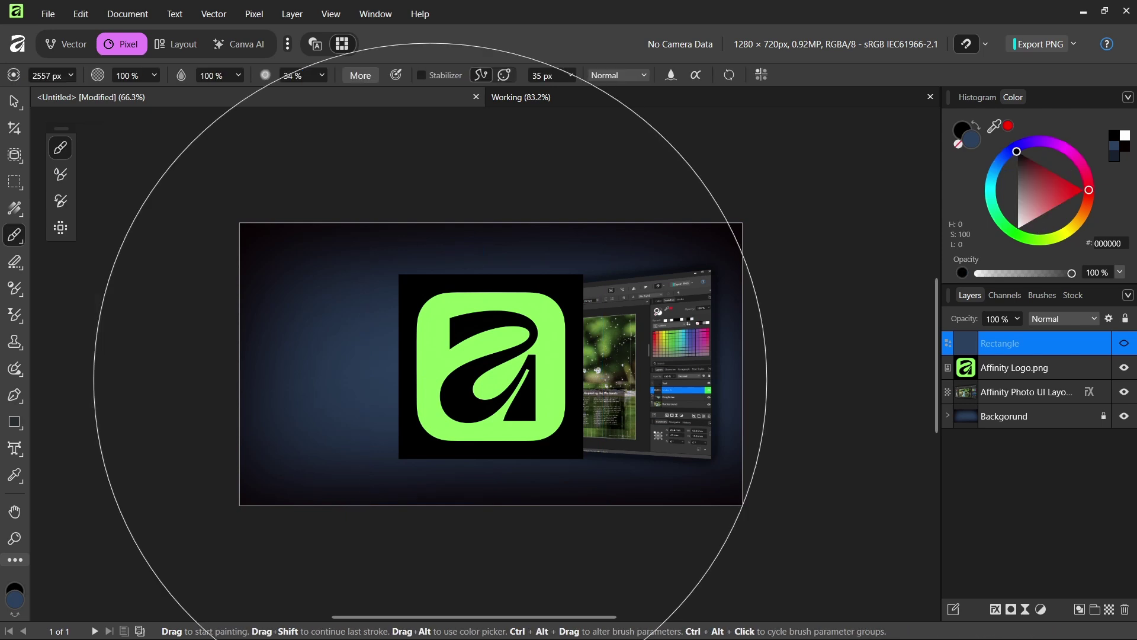
key("v")
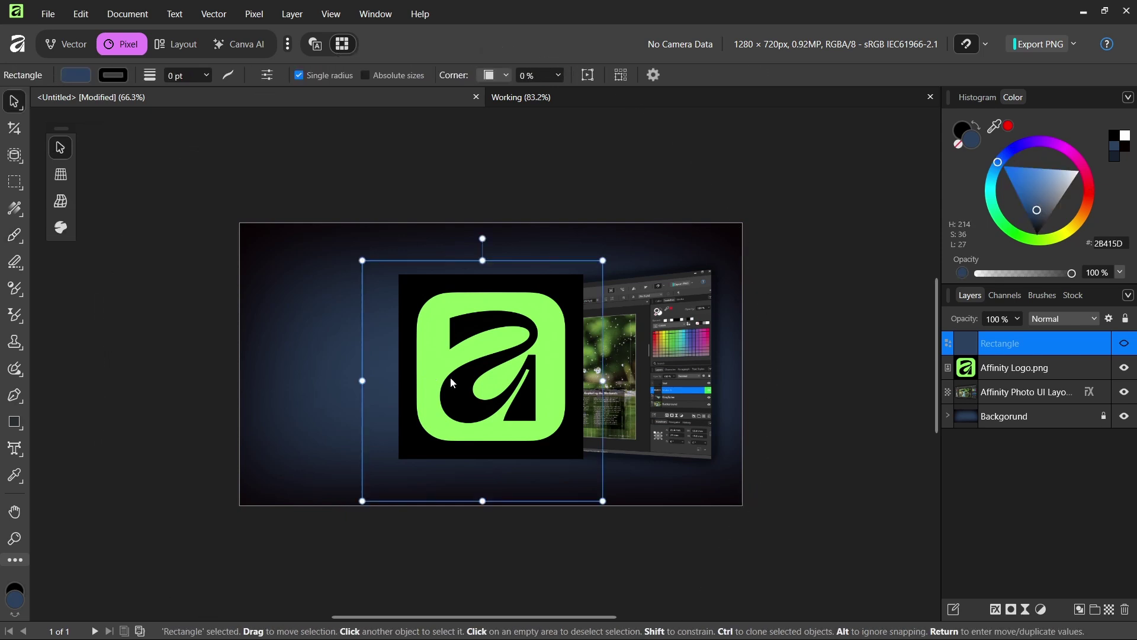
left_click_drag(461, 418, 465, 397)
left_click_drag(611, 485, 574, 445)
left_click_drag(521, 415, 532, 426)
left_click_drag(586, 460, 579, 455)
scroll(580, 454, "up", 2)
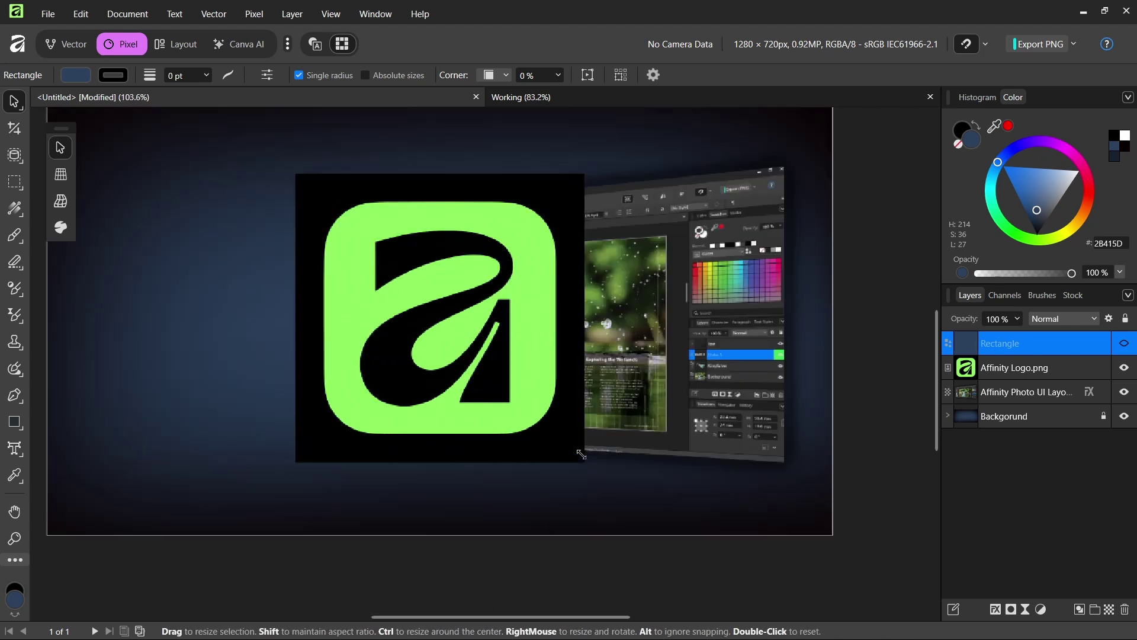
scroll(652, 473, "up", 1)
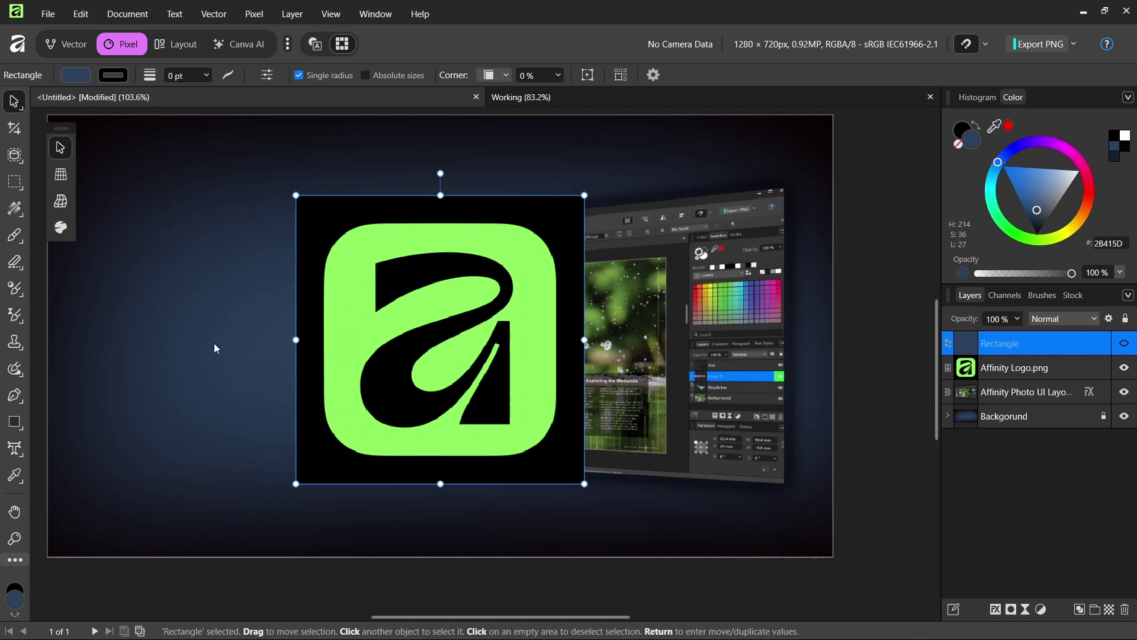
- Try the Rounded corner type on the hidden rectangle, and undo it
key("m")
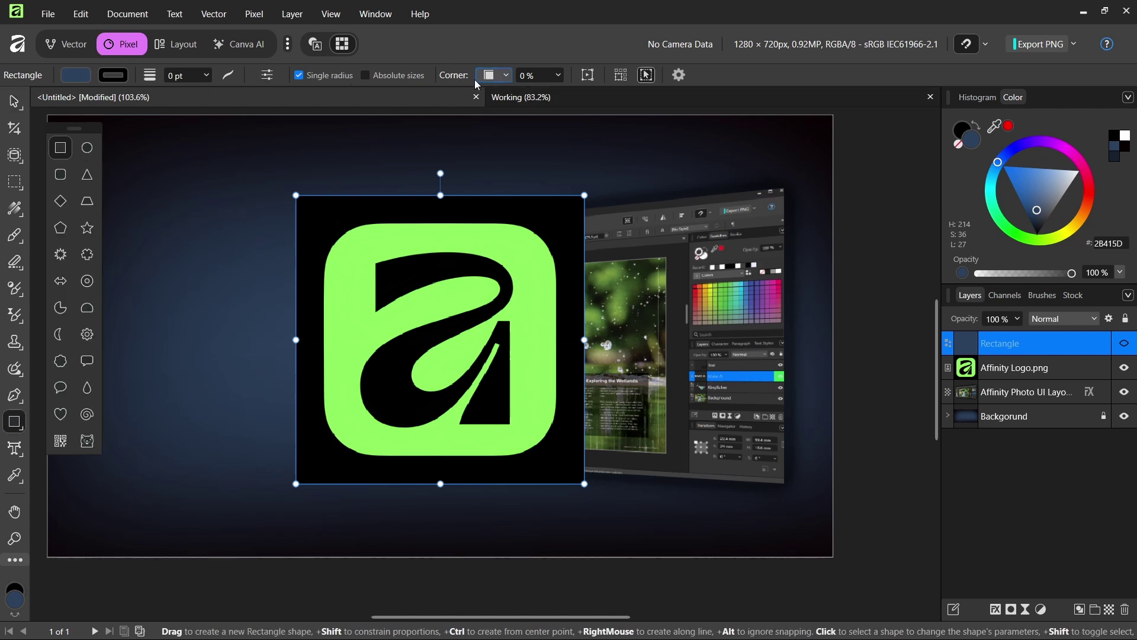
left_click(501, 77)
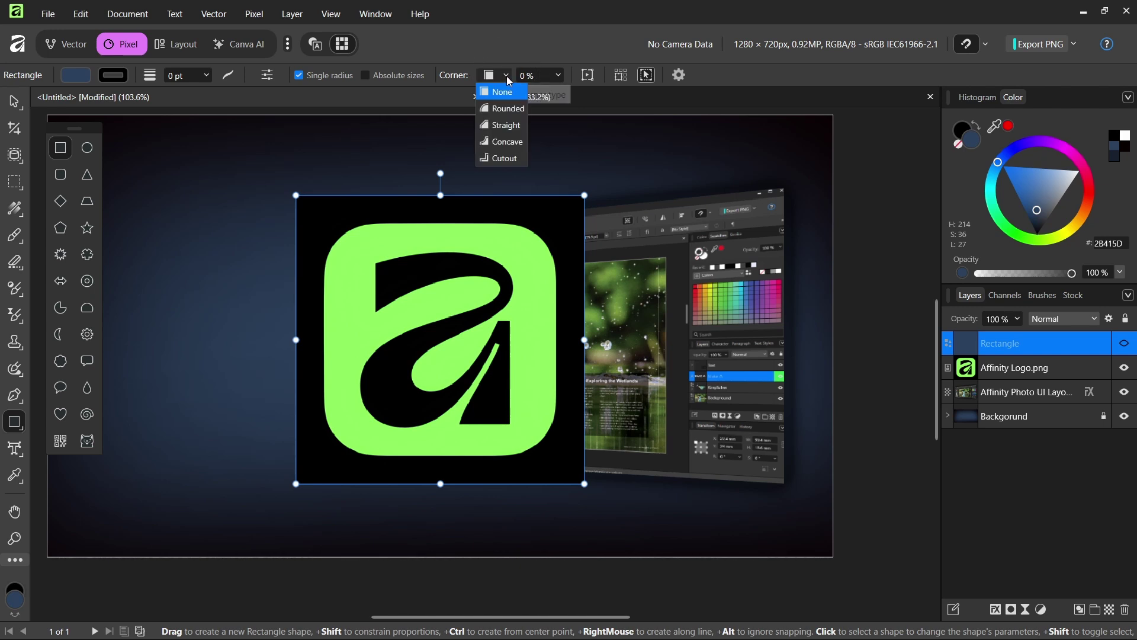
left_click(508, 109)
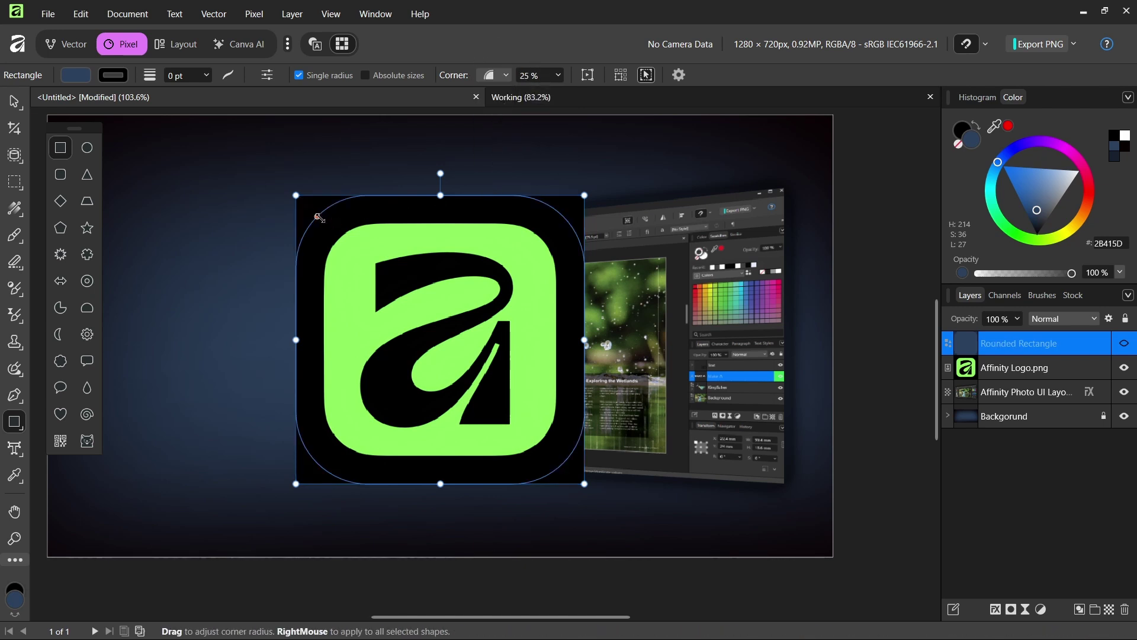
key("ctrl+z")
- Shrink the hidden rectangle and reposition it so it fits the edges of the logo's green area
left_click_drag(296, 483, 317, 449)
scroll(564, 463, "down", 1)
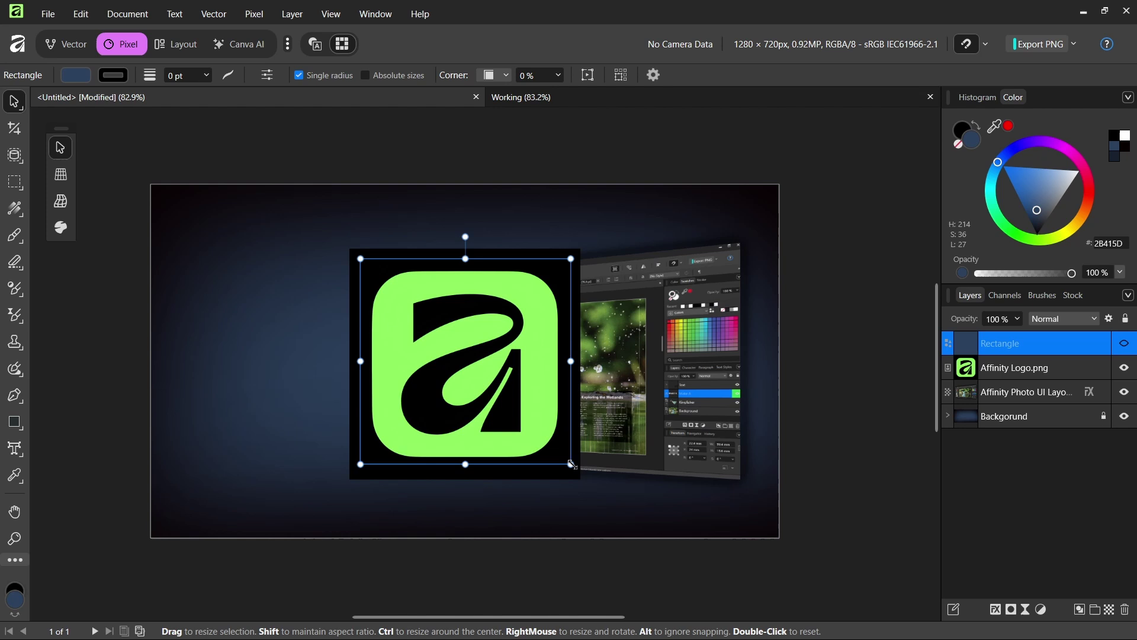
left_click_drag(571, 465, 552, 454)
left_click_drag(462, 350, 469, 359)
left_click_drag(469, 359, 468, 351)
- Give the hidden rectangle Rounded corners and adjust their radius to 23% to follow the logo's green outline
left_click(507, 75)
left_click(508, 109)
scroll(441, 291, "up", 2)
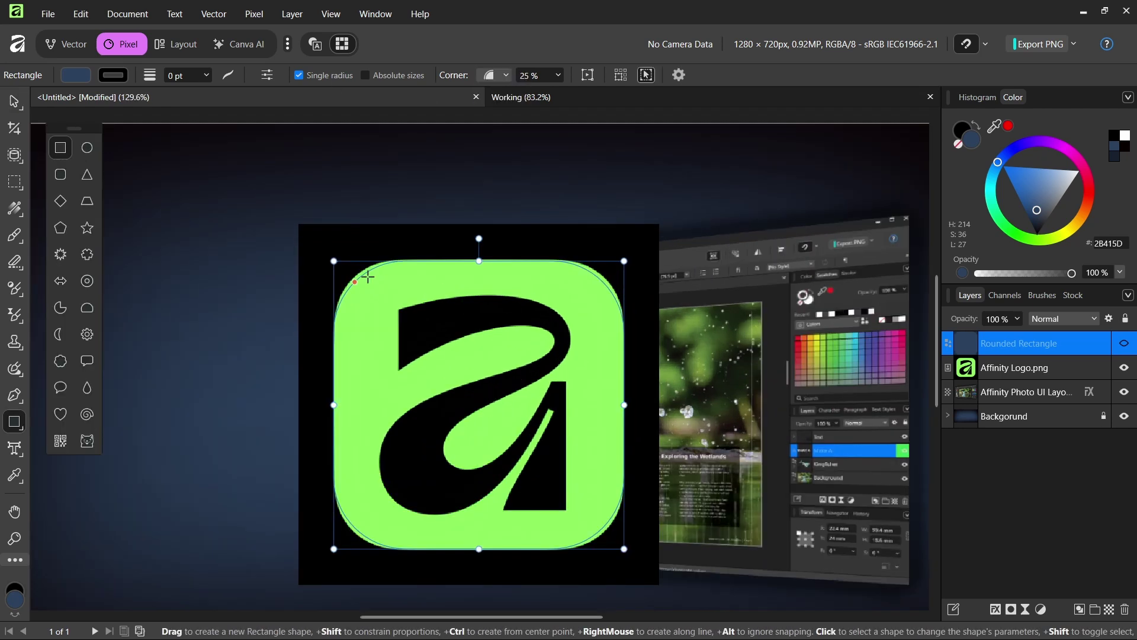
left_click_drag(353, 281, 350, 278)
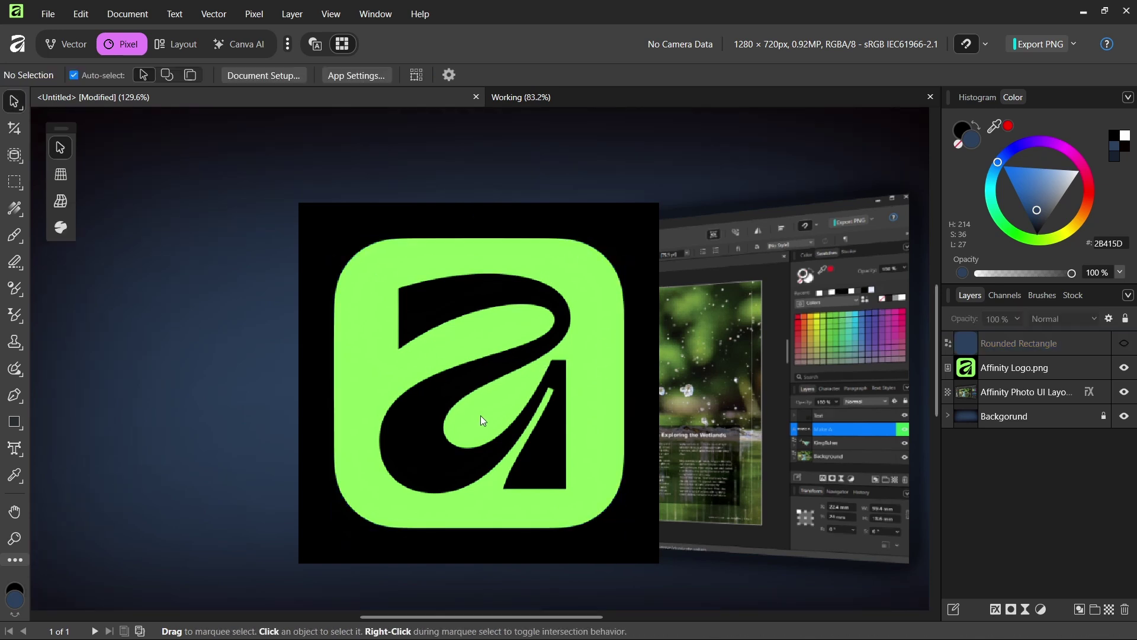
- Make the rounded rectangle layer visible and clip the Affinity Logo layer inside it, leaving the rectangle layer selected
left_click(1007, 369)
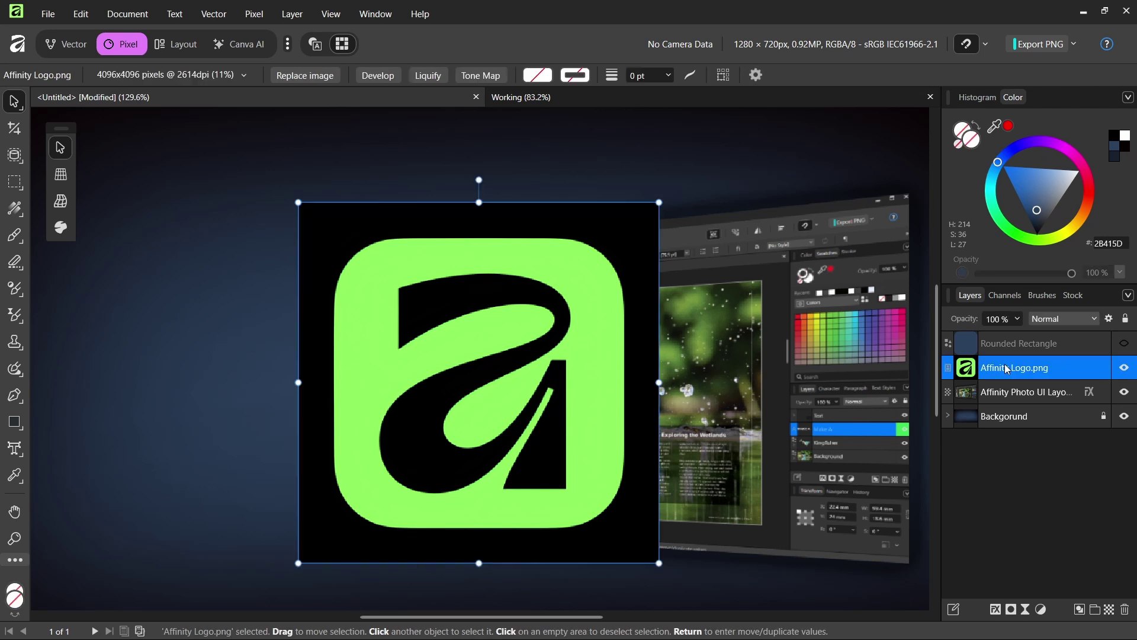
left_click(1042, 344)
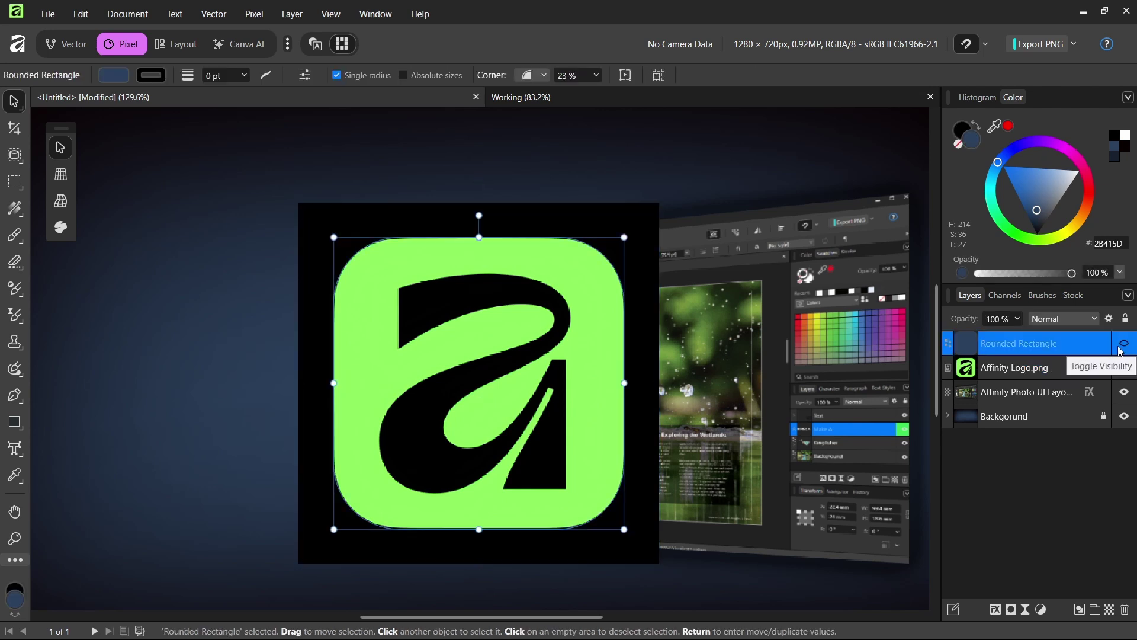
left_click(1123, 344)
left_click(976, 373)
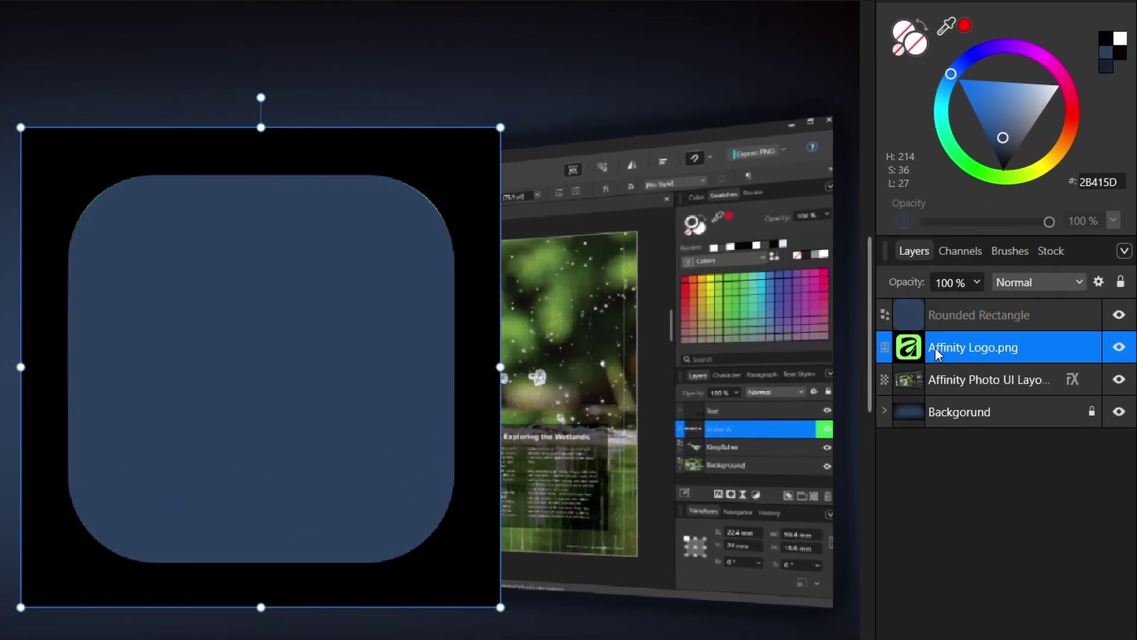
left_click_drag(936, 348, 961, 315)
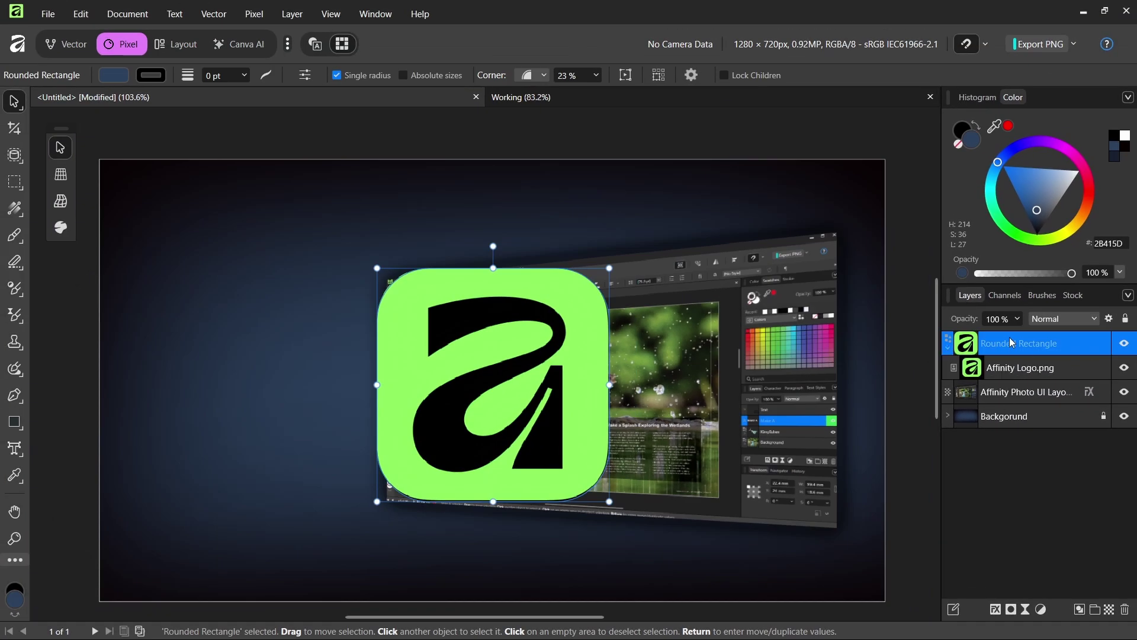
left_click(1001, 369)
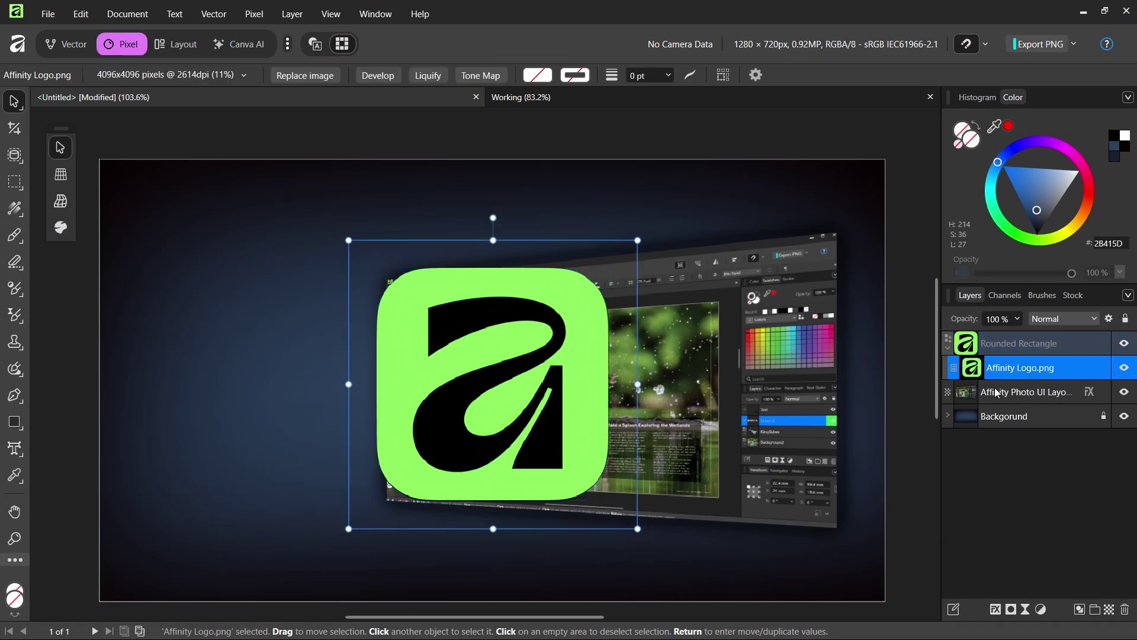
left_click(1028, 351)
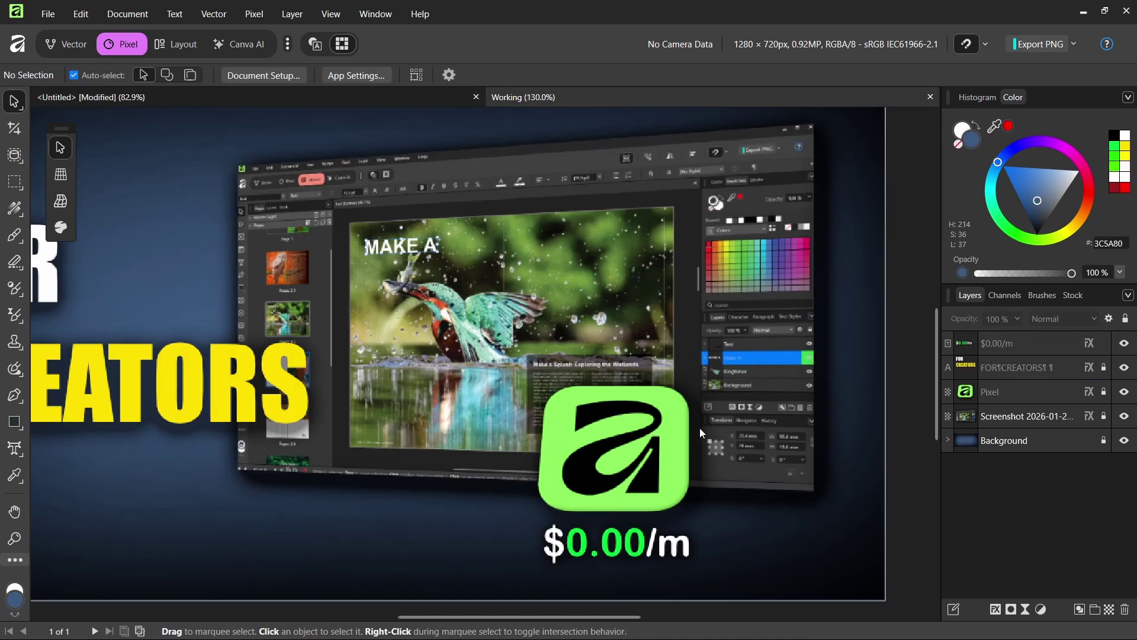
- Apply a single-plane perspective to the rasterised logo to match the slanted logo in the Working document
scroll(699, 427, "up", 5)
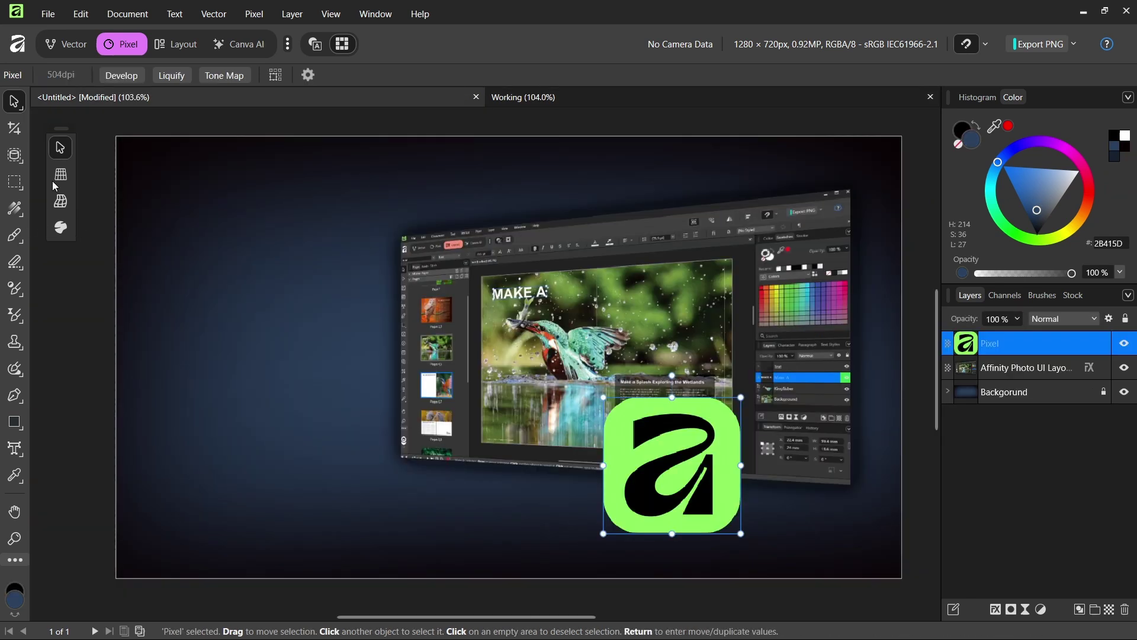
left_click(61, 174)
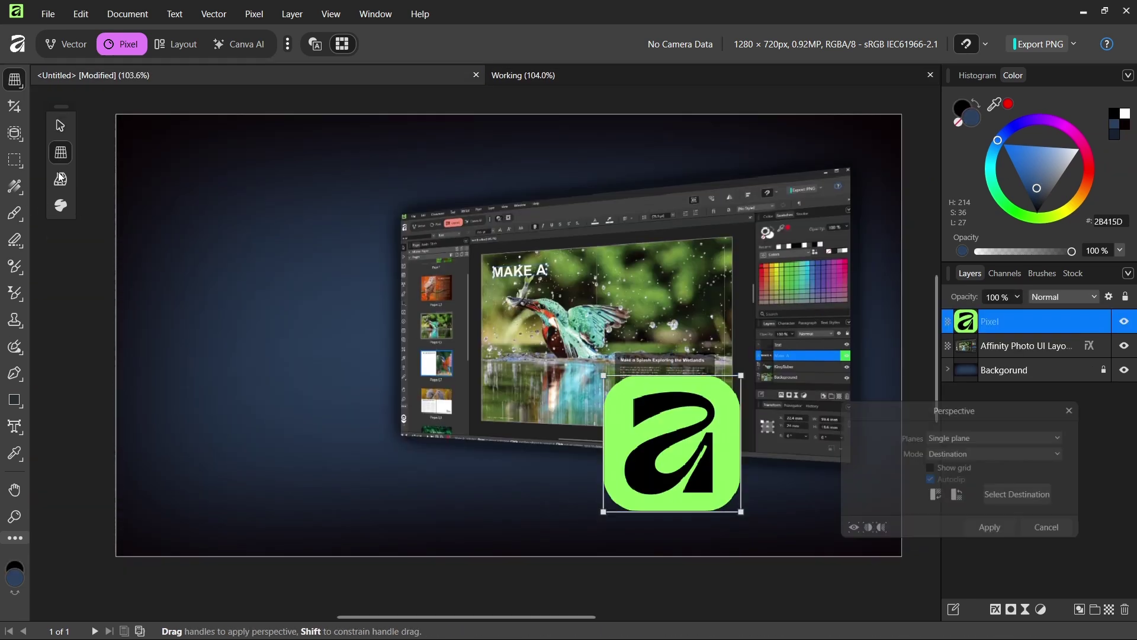
left_click(928, 468)
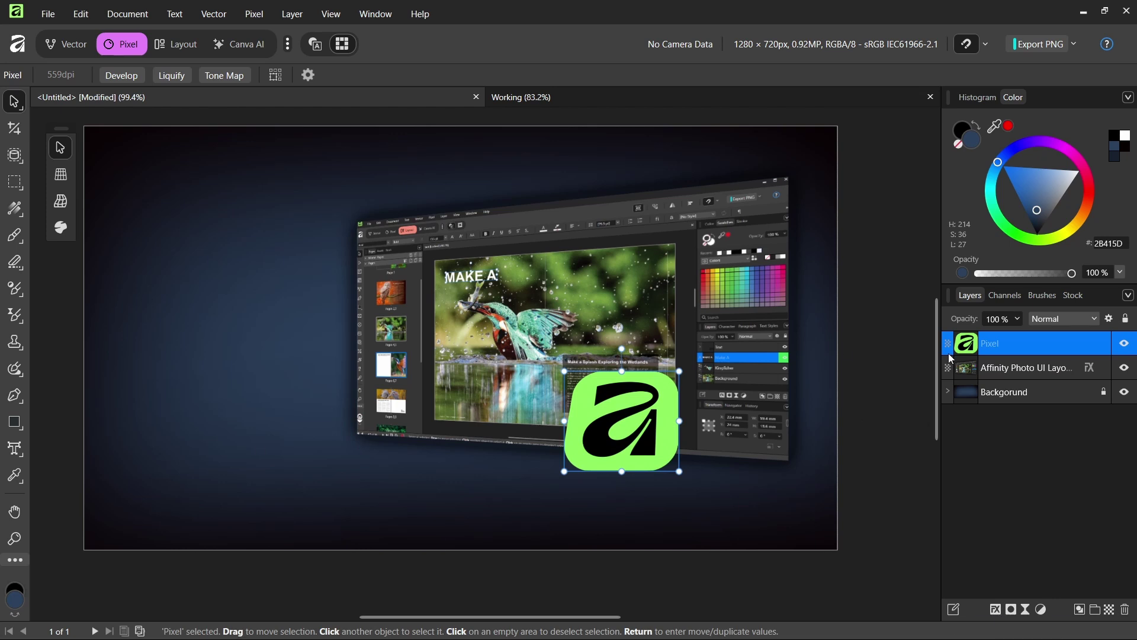
- Open the layer effects of the logo's Pixel layer and select the Outer Shadow effect
left_click(997, 610)
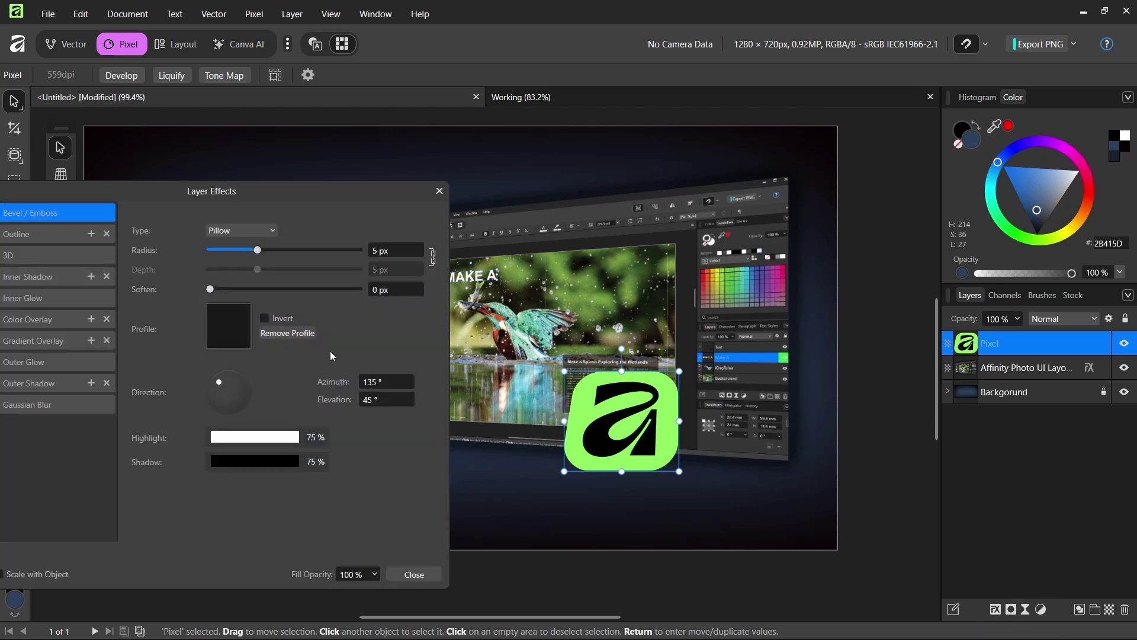
left_click_drag(247, 180, 327, 190)
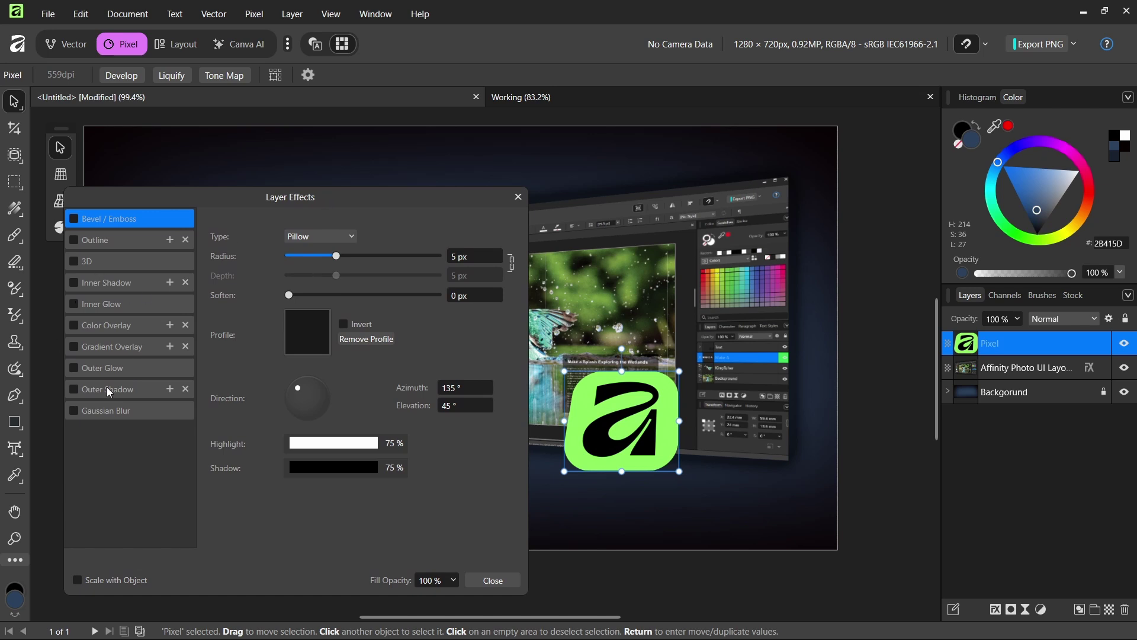
left_click(121, 396)
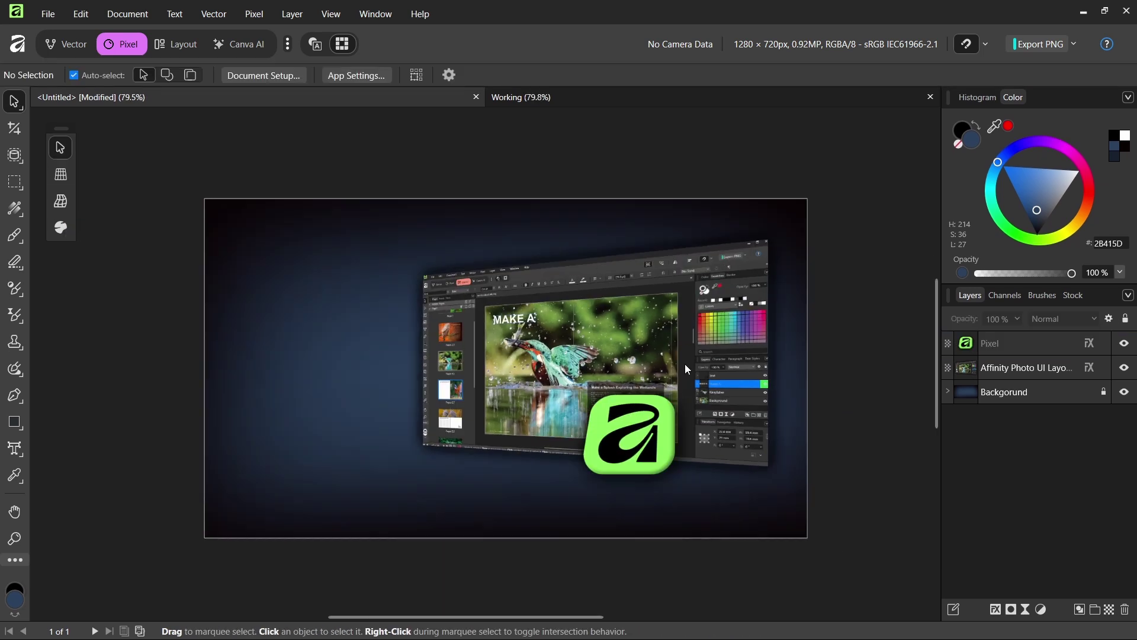
- Draw a text frame across the empty area beside the UI screenshot, and open the "FOR CREATORS" title for editing
key("t")
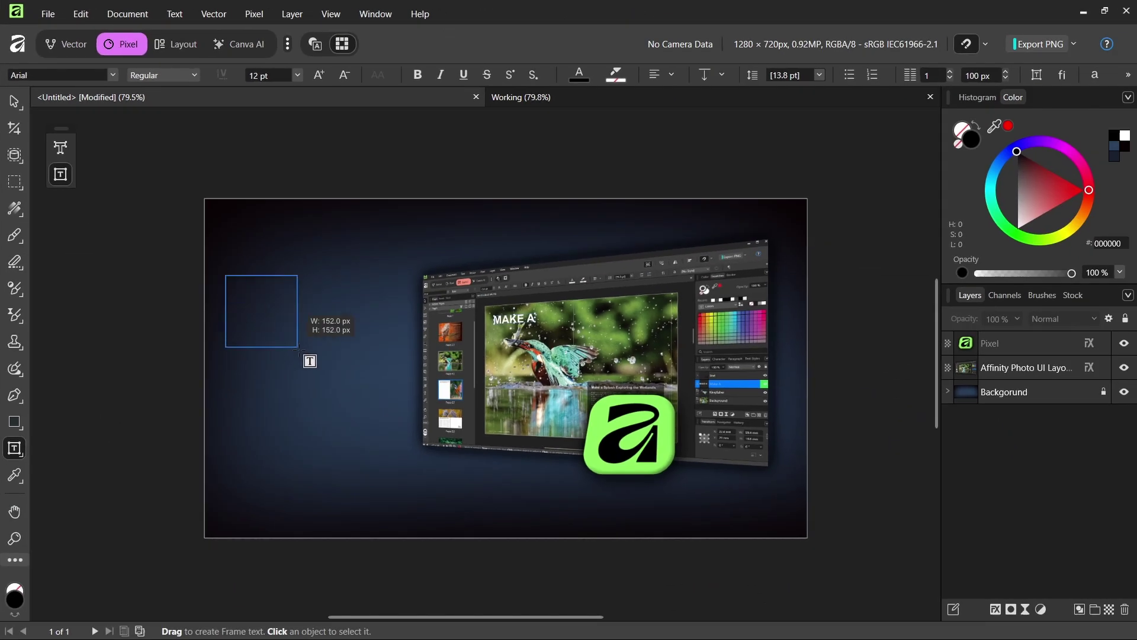
left_click_drag(298, 347, 549, 443)
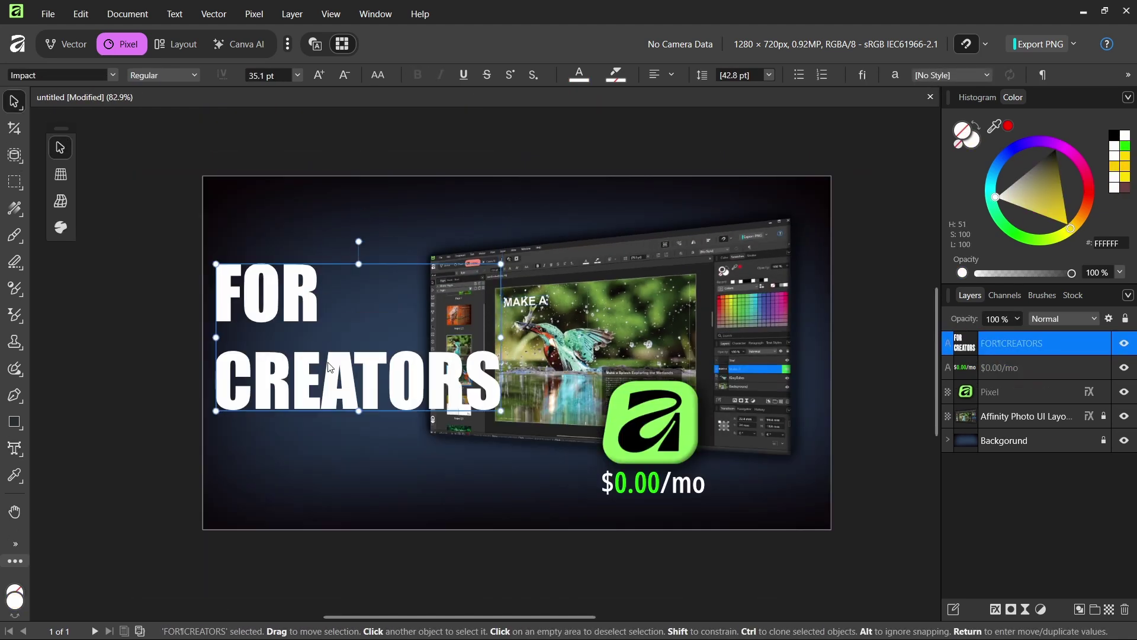
double_click(330, 368)
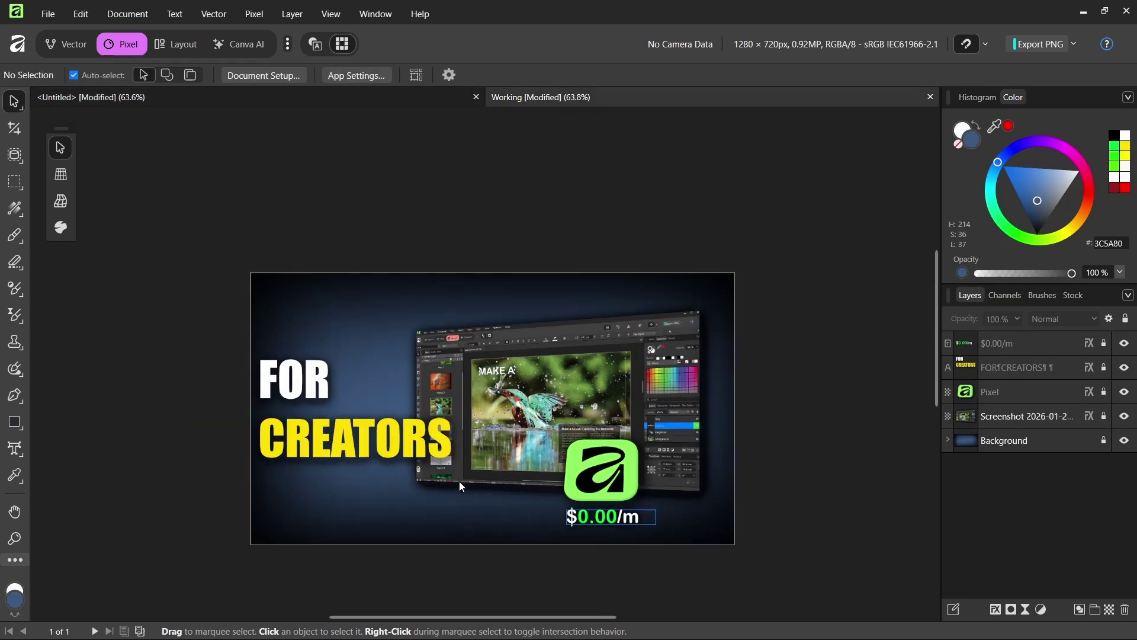
left_click_drag(470, 489, 496, 494)
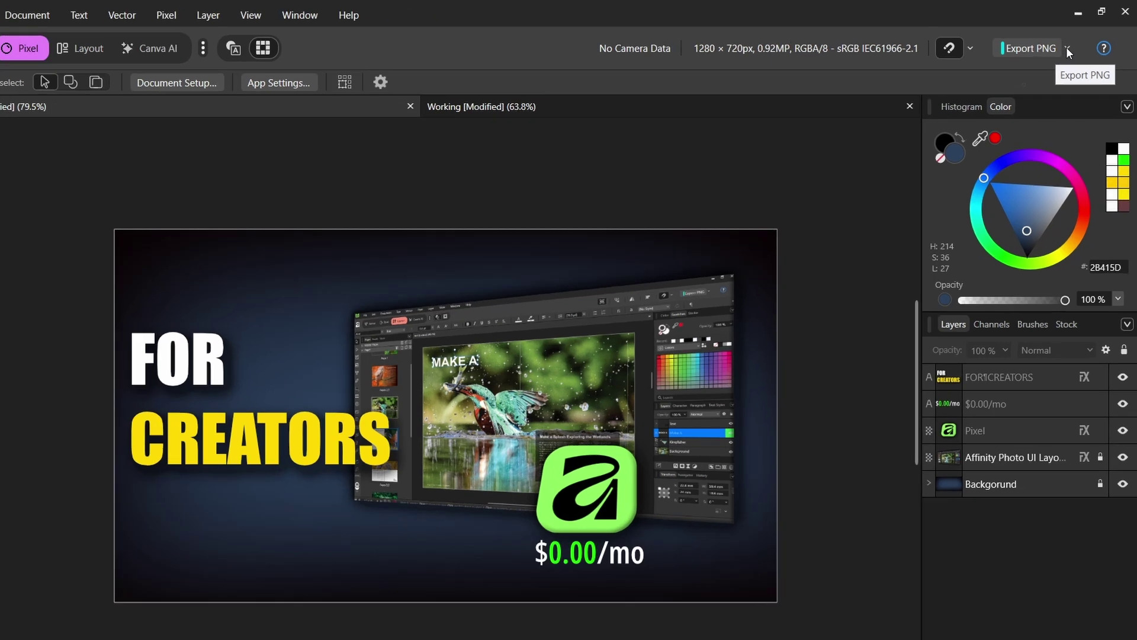
- Review the quick export's scale and file format options, keeping PNG at 1x
left_click(1074, 46)
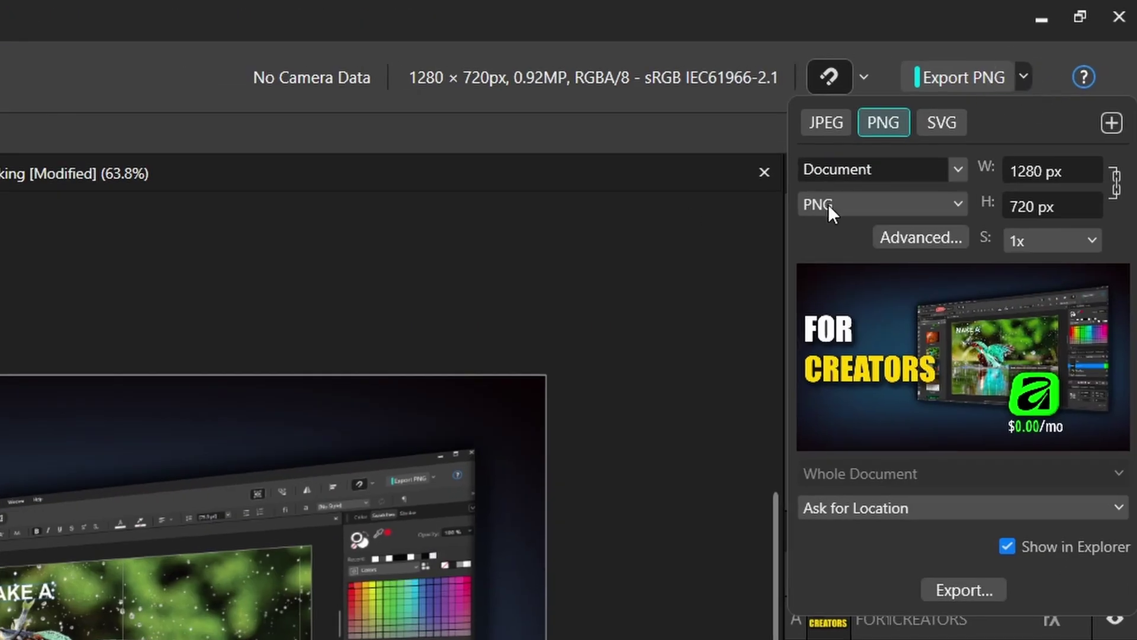
left_click(1058, 246)
left_click(1067, 243)
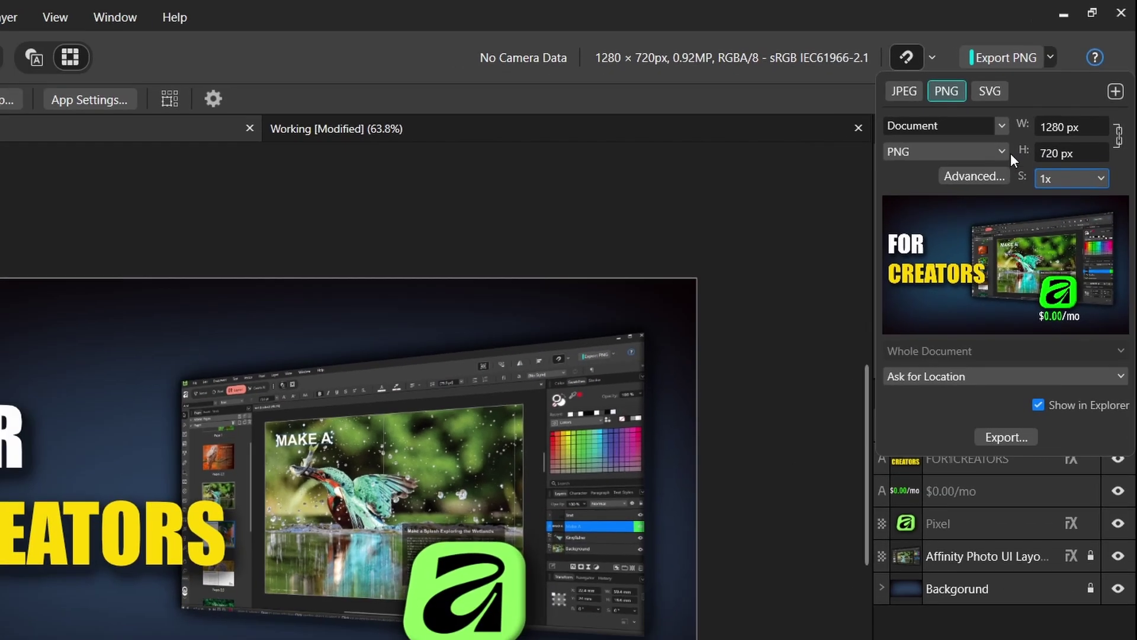
left_click(1002, 152)
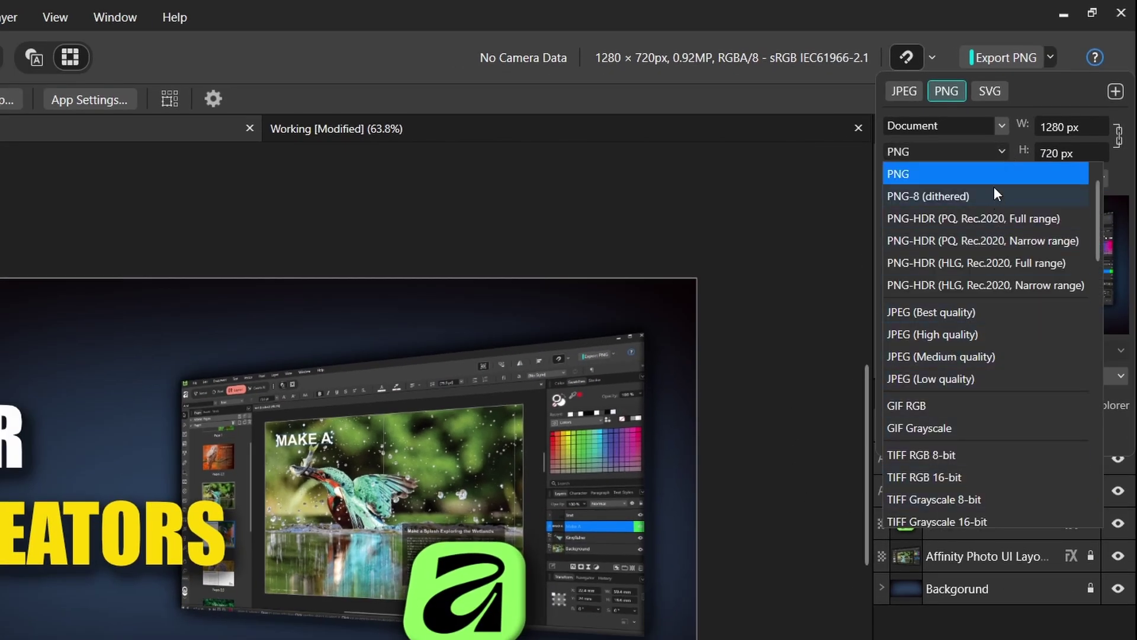
left_click(999, 151)
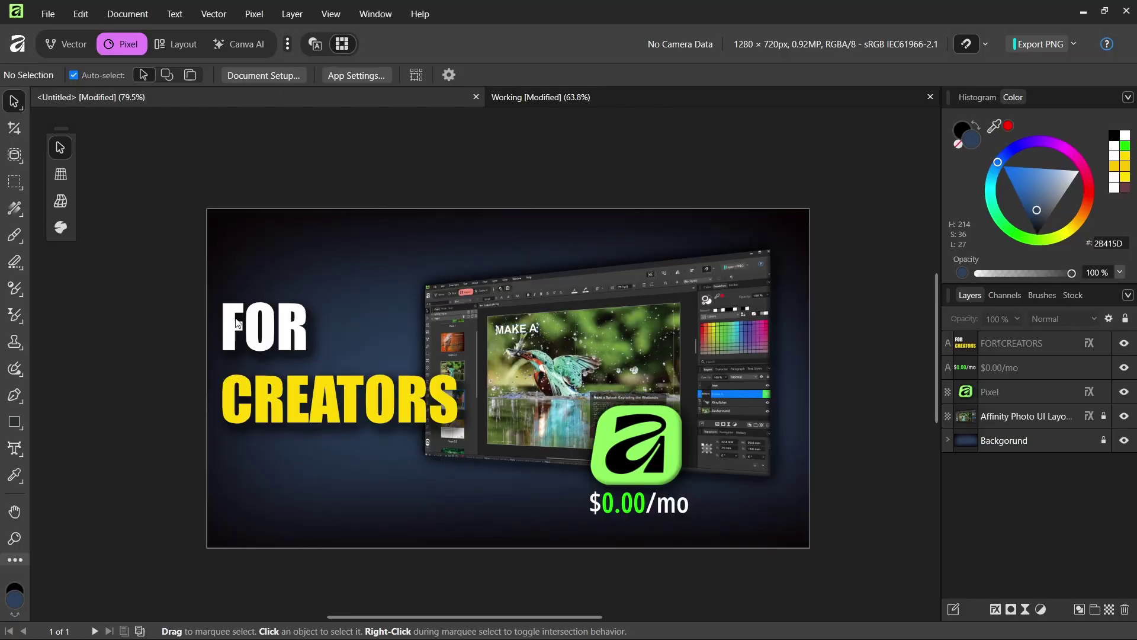
left_click(50, 21)
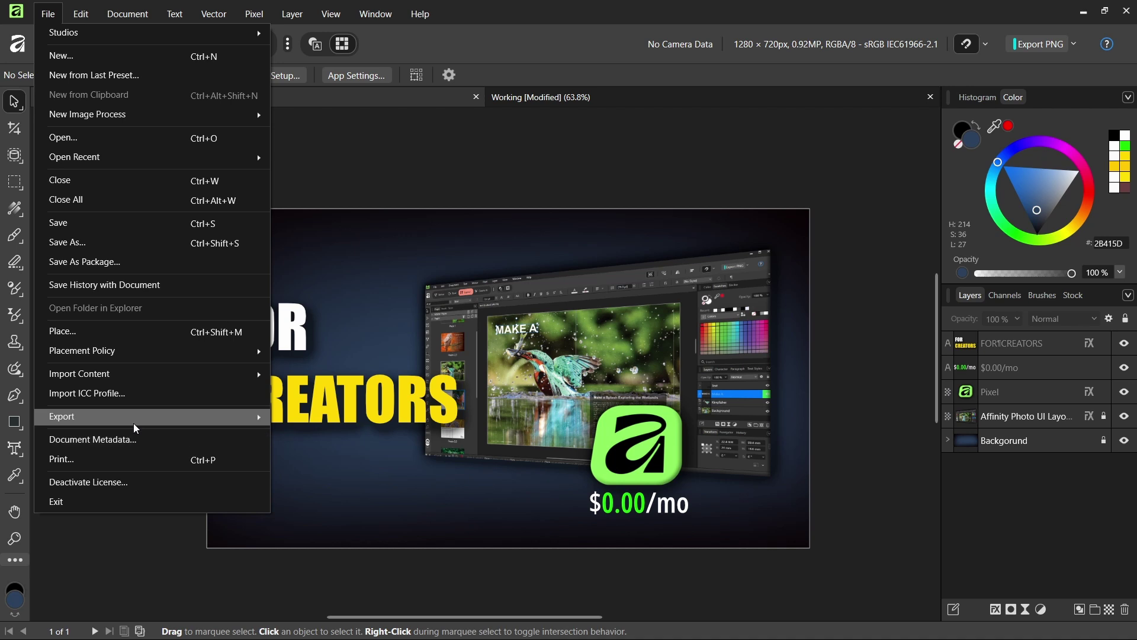
mouse_move(144, 418)
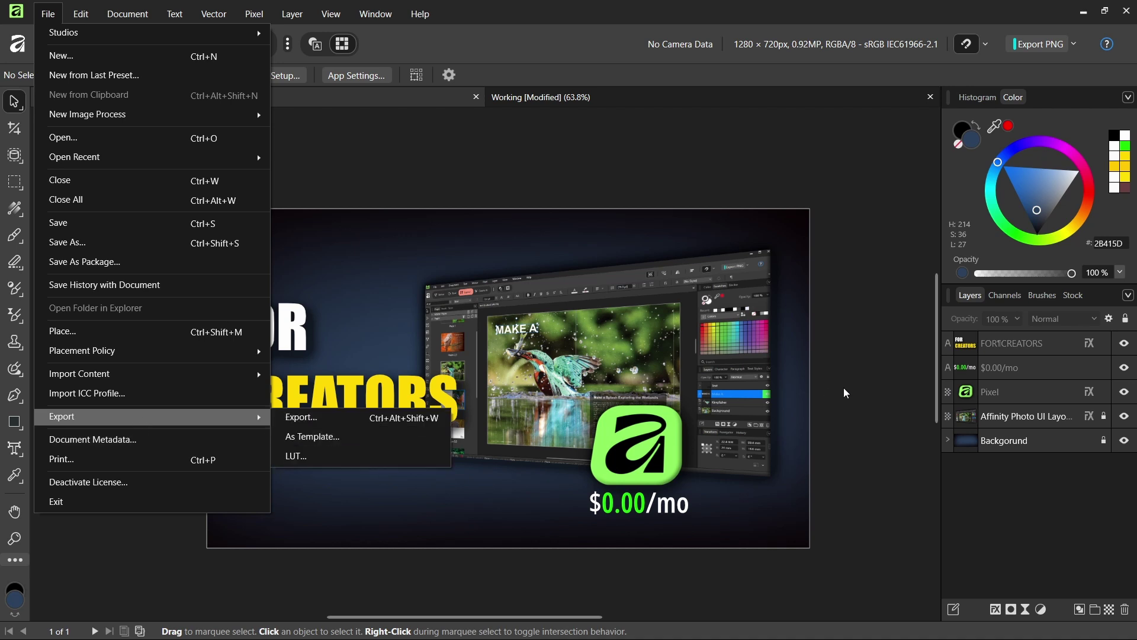
left_click(876, 363, "ctrl")
- Open the full Export dialog and review the JPEG (Best quality) settings down to the advanced options
key("alt")
key("shift")
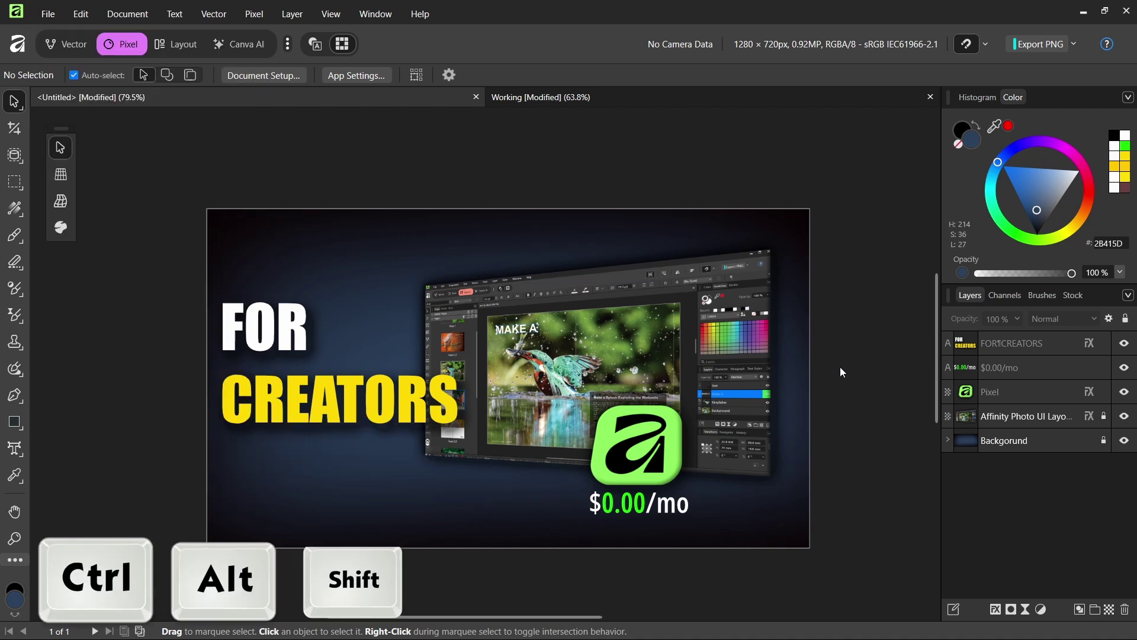
key("super")
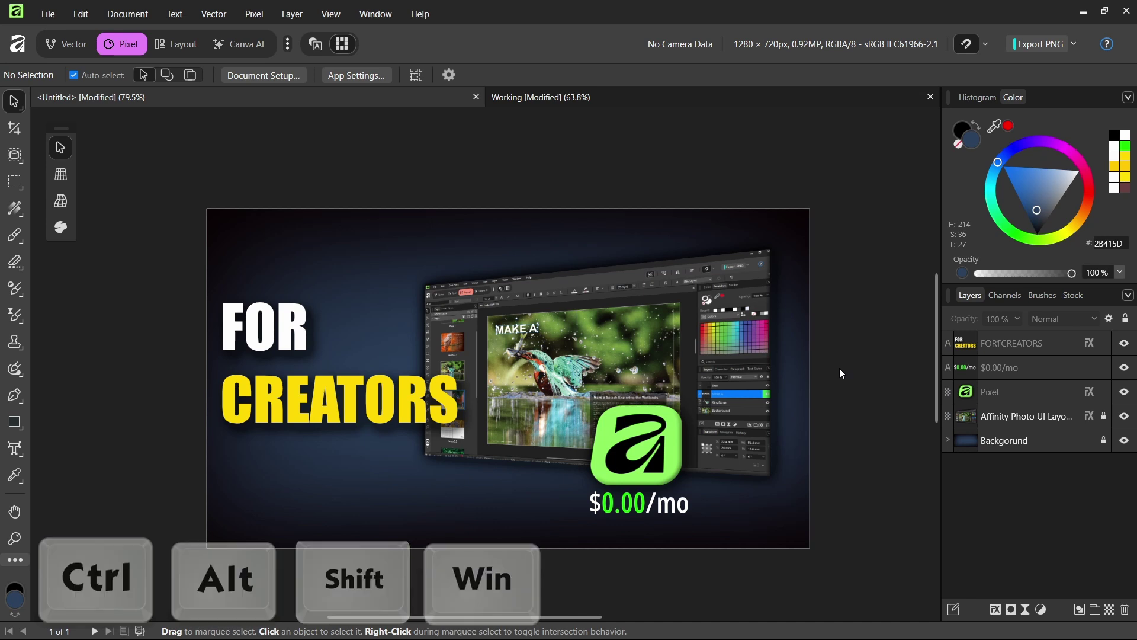
key("ctrl+alt+shift+s")
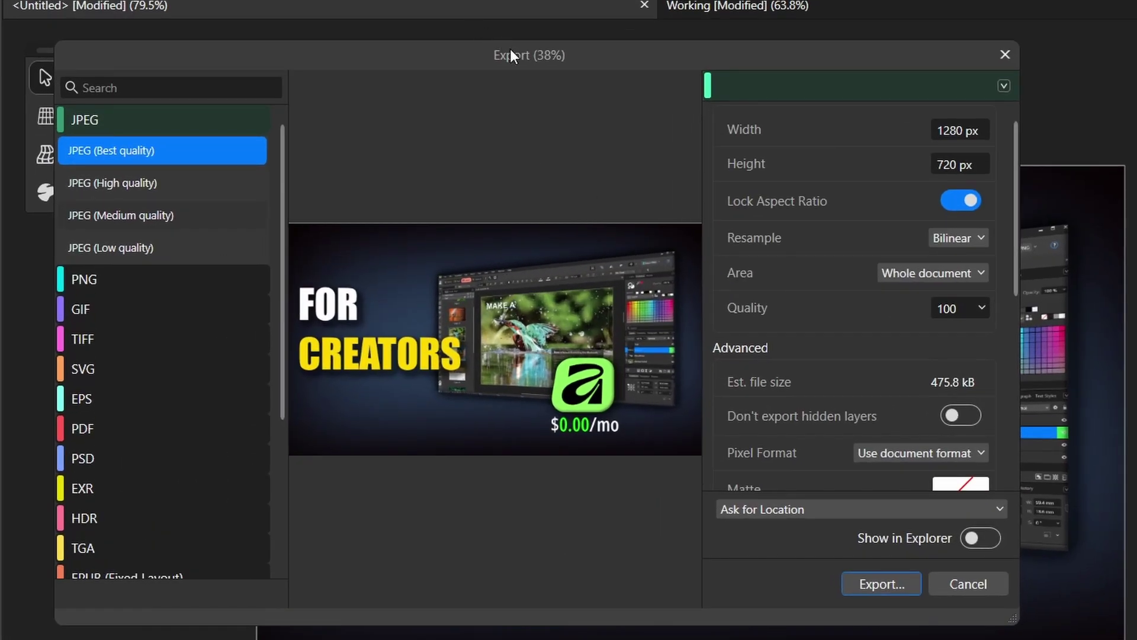
left_click_drag(511, 50, 609, 56)
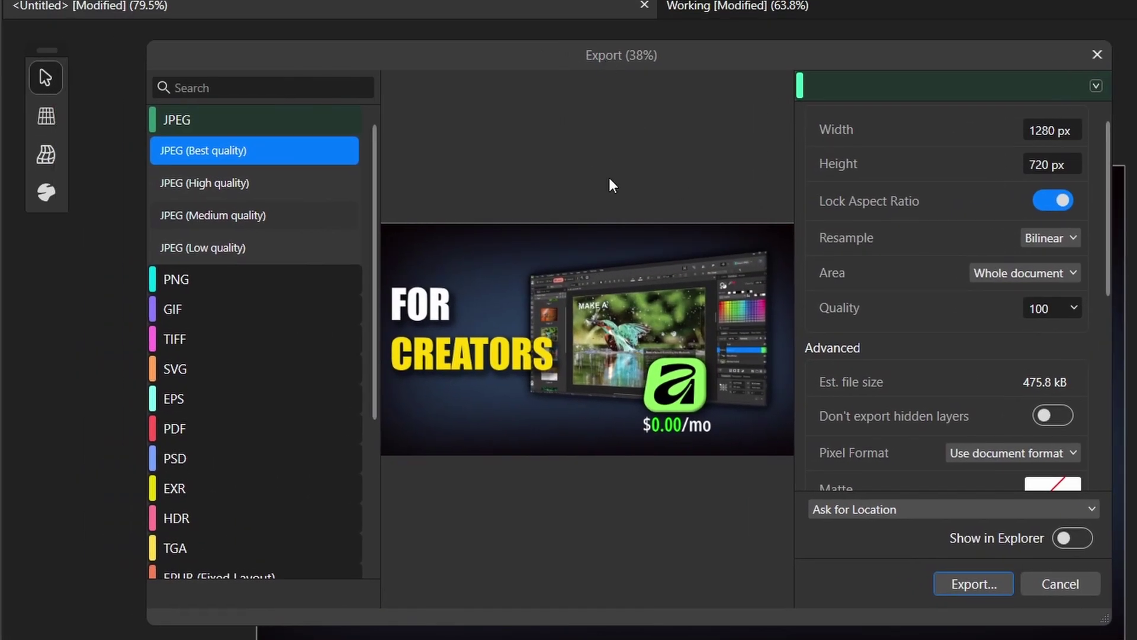
scroll(1007, 415, "down", 8)
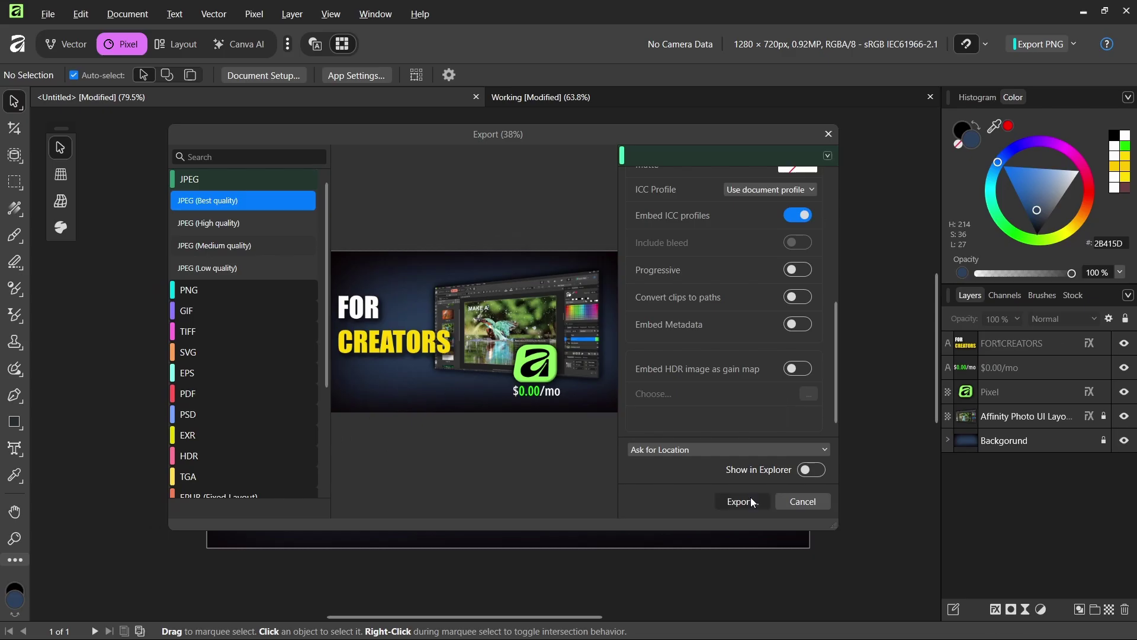
- Start exporting the thumbnail as a best-quality JPEG and open the Affinity Photo folder in Documents as its save location
left_click(983, 580)
left_click(496, 248)
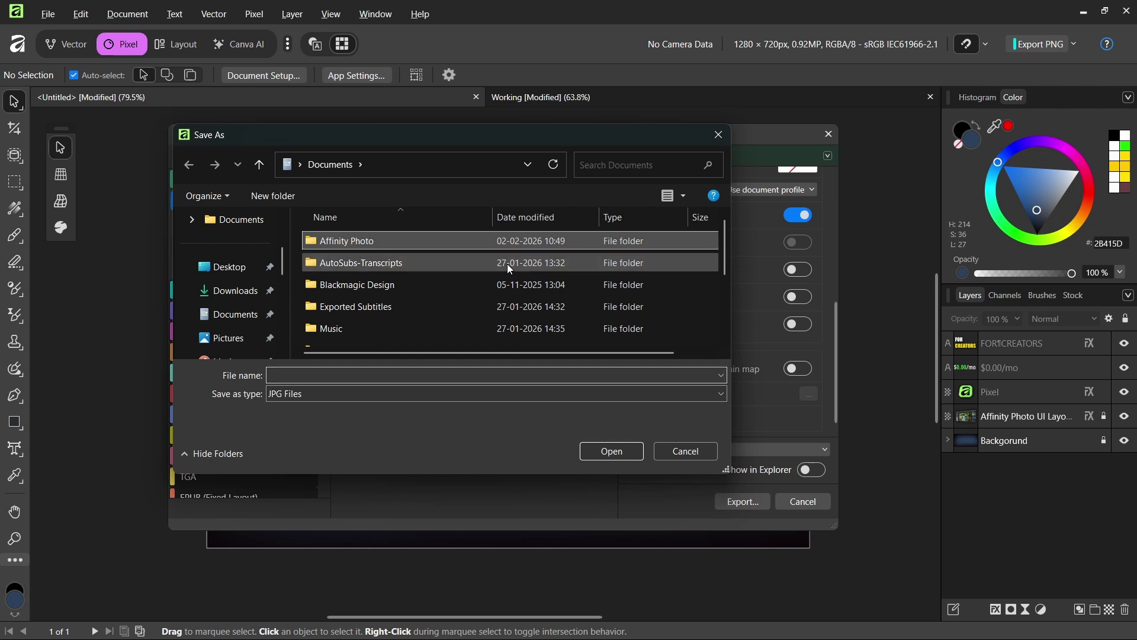
left_click(624, 448)
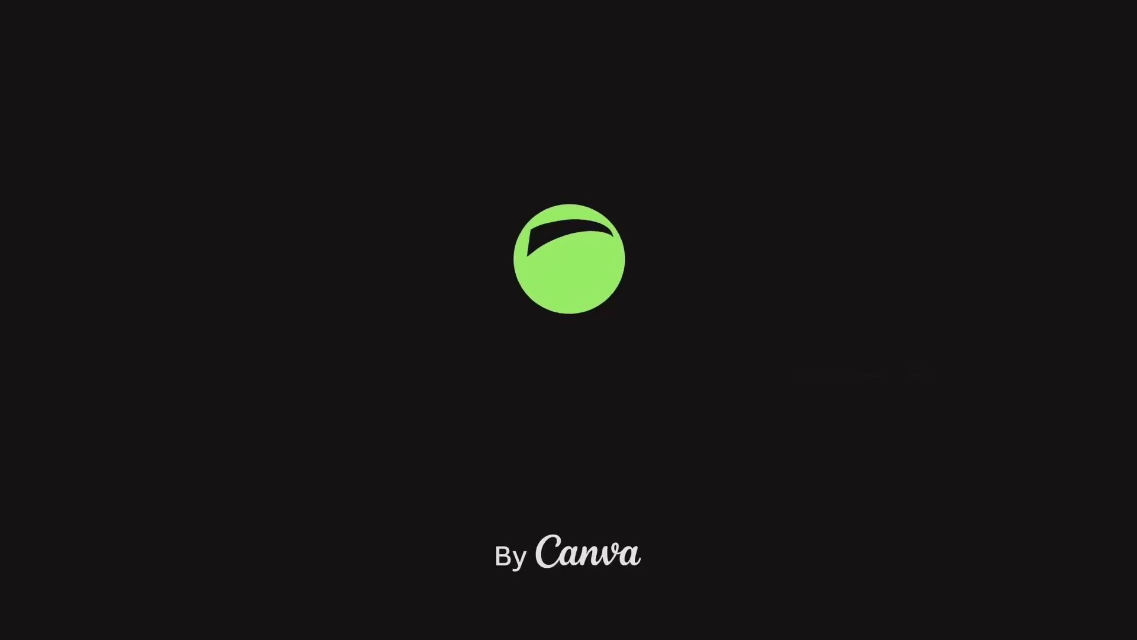